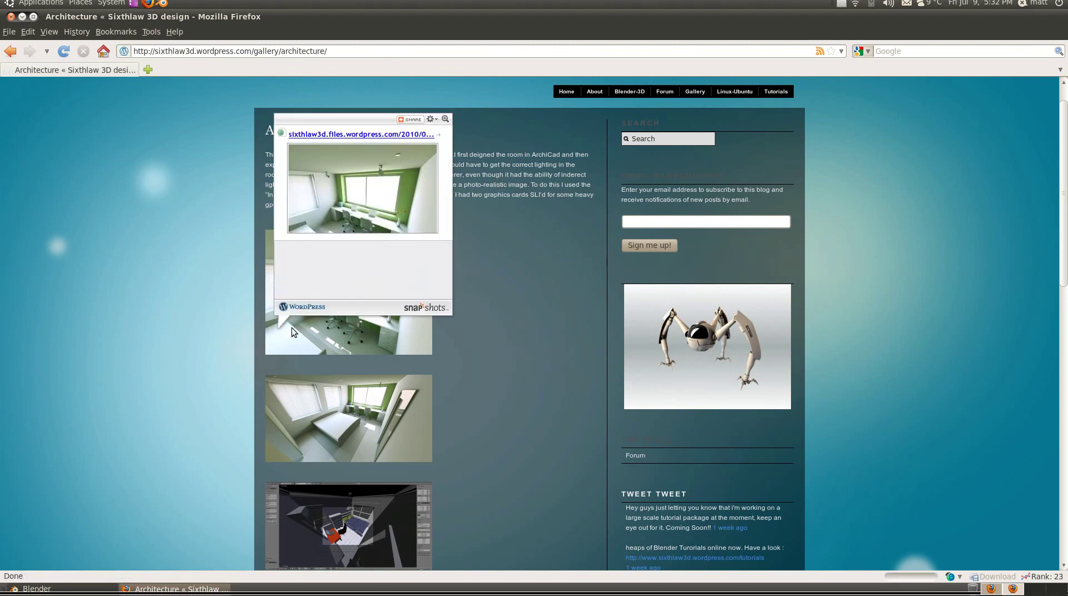
# View renderroom1.png at full size from the gallery, then launch Blender.
pyautogui.click(371, 338)
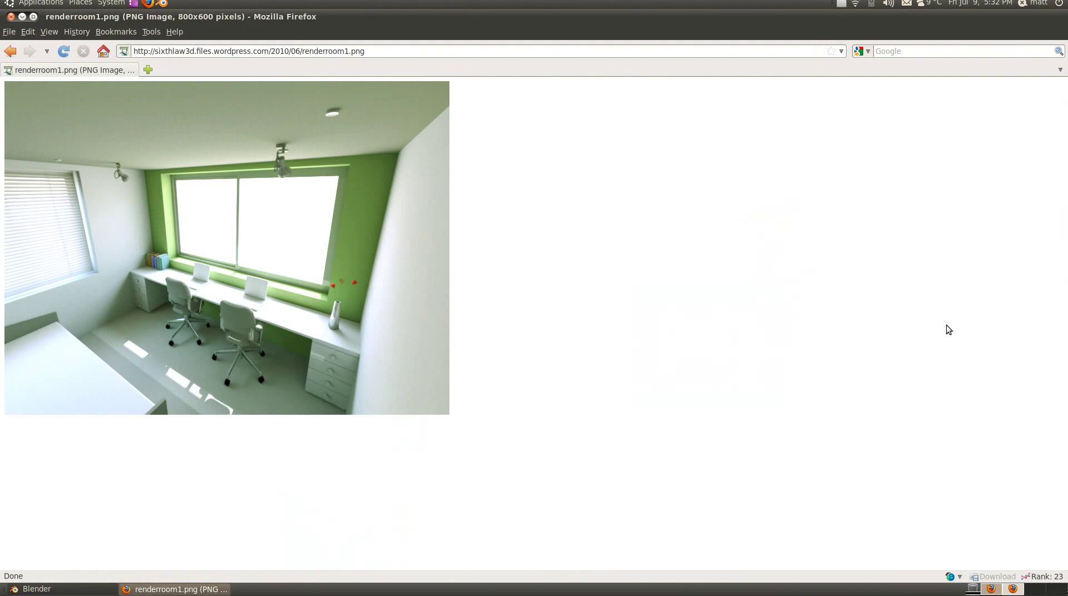
pyautogui.click(161, 3)
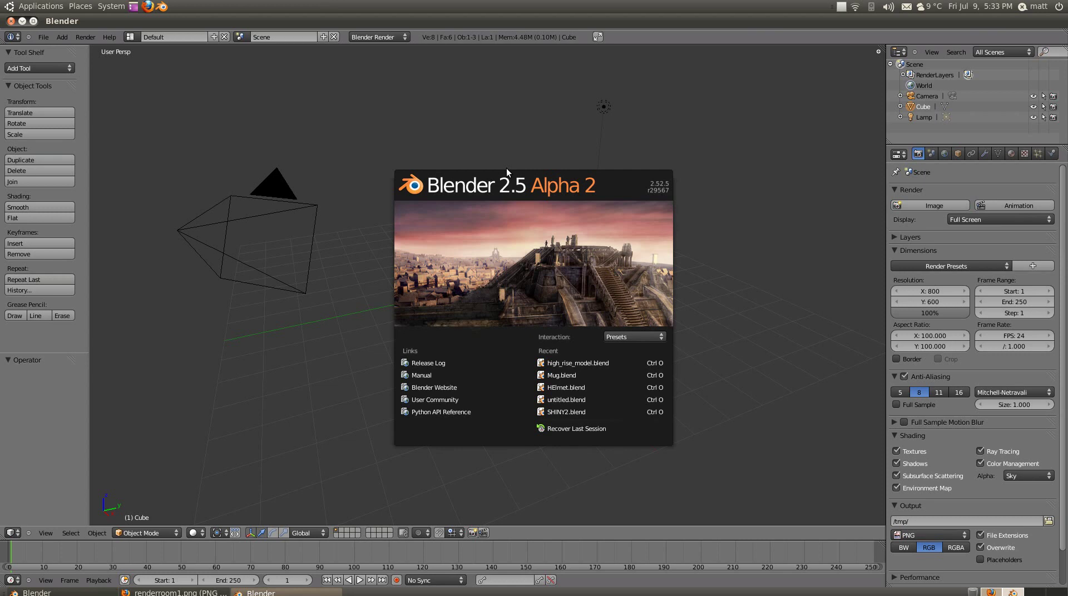
# Dismiss the splash, switch to top view and delete the default cube.
pyautogui.click(506, 168)
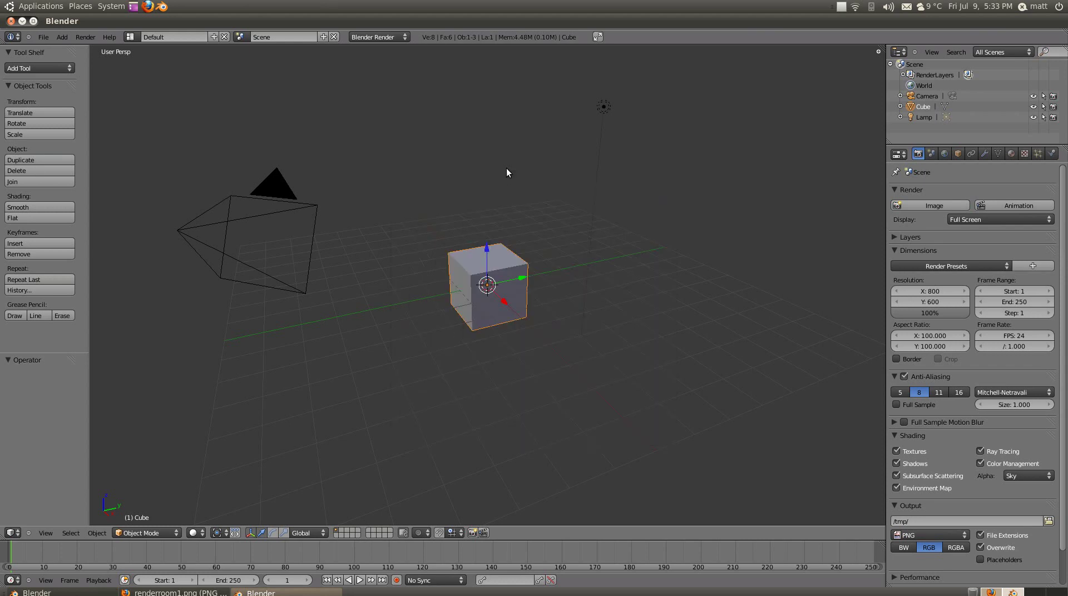
pyautogui.press('KP_7')
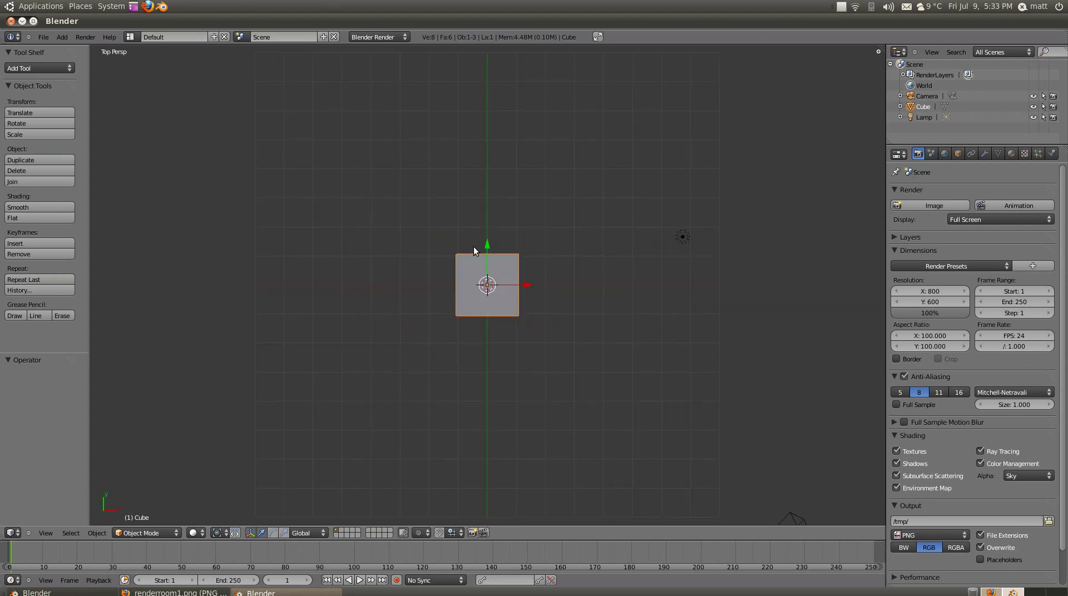
pyautogui.scroll(3, 550, 323)
pyautogui.press('x')
pyautogui.click(546, 304)
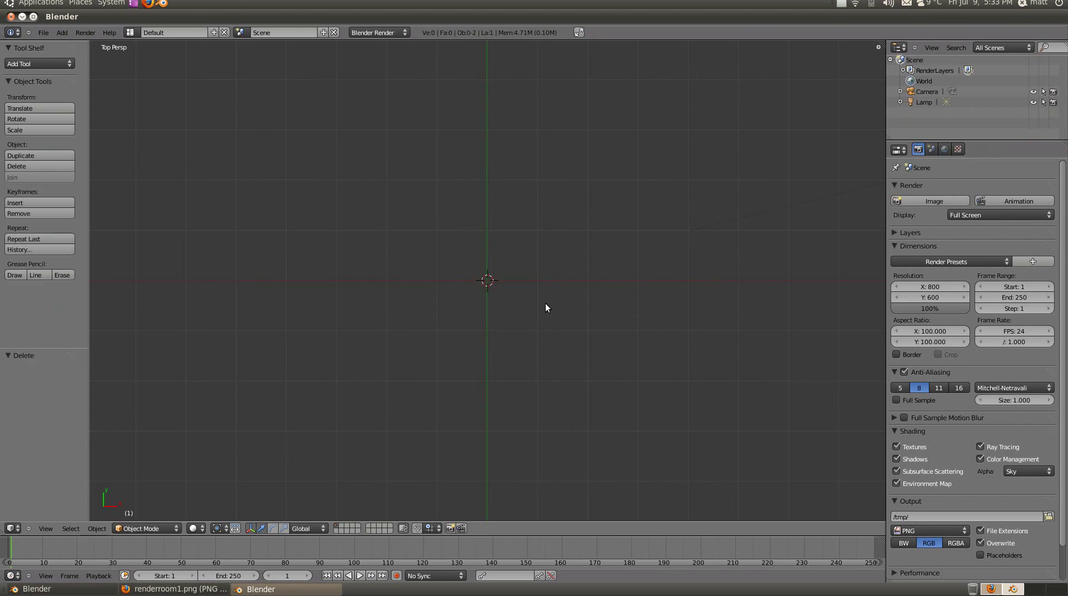
# Add a plane mesh at the scene origin and zoom in on it.
pyautogui.hotkey('shift', 'a')
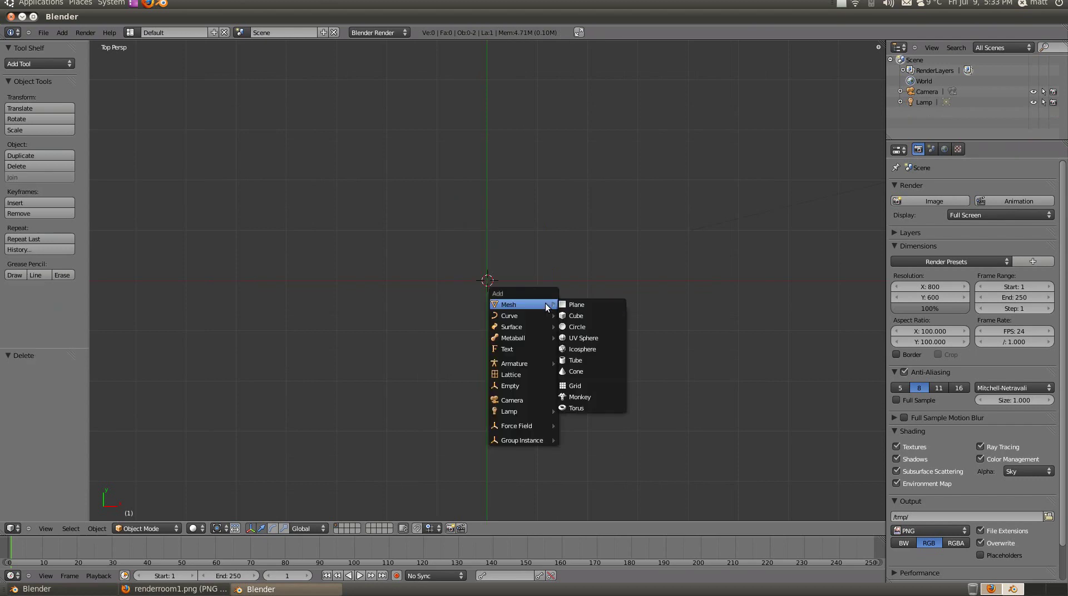
pyautogui.click(581, 306)
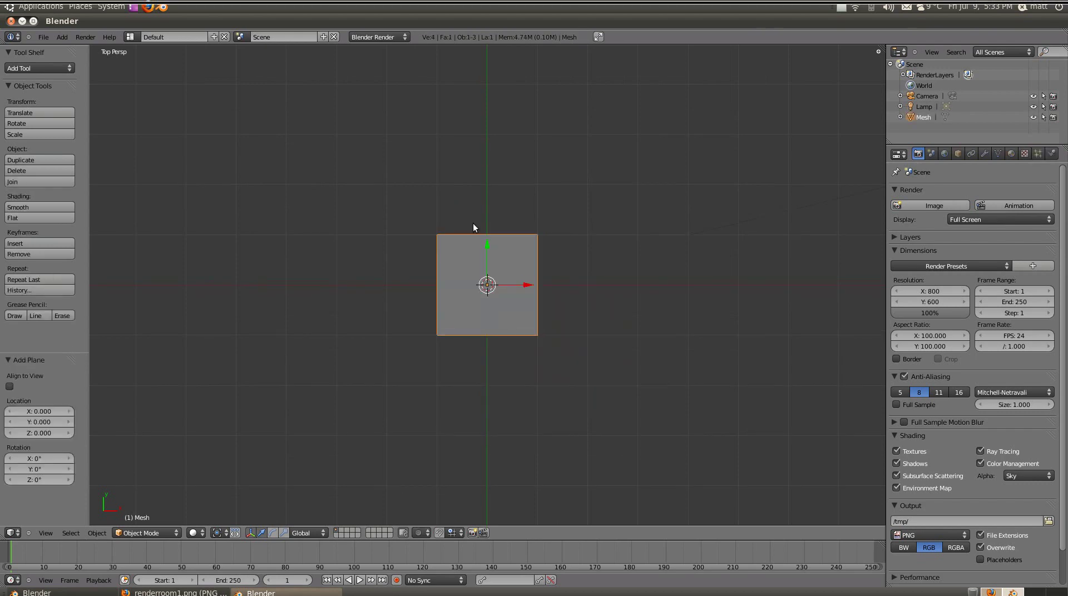
pyautogui.scroll(2, 563, 278)
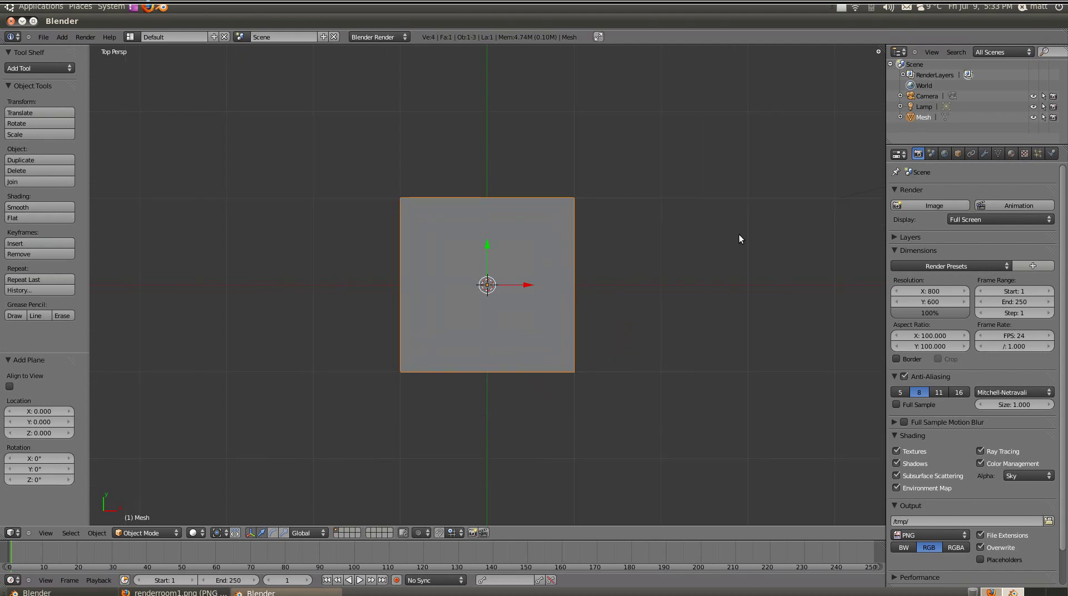
# Set Scene units to Metric at scale 1.000 and view the grid in orthographic projection.
pyautogui.click(931, 154)
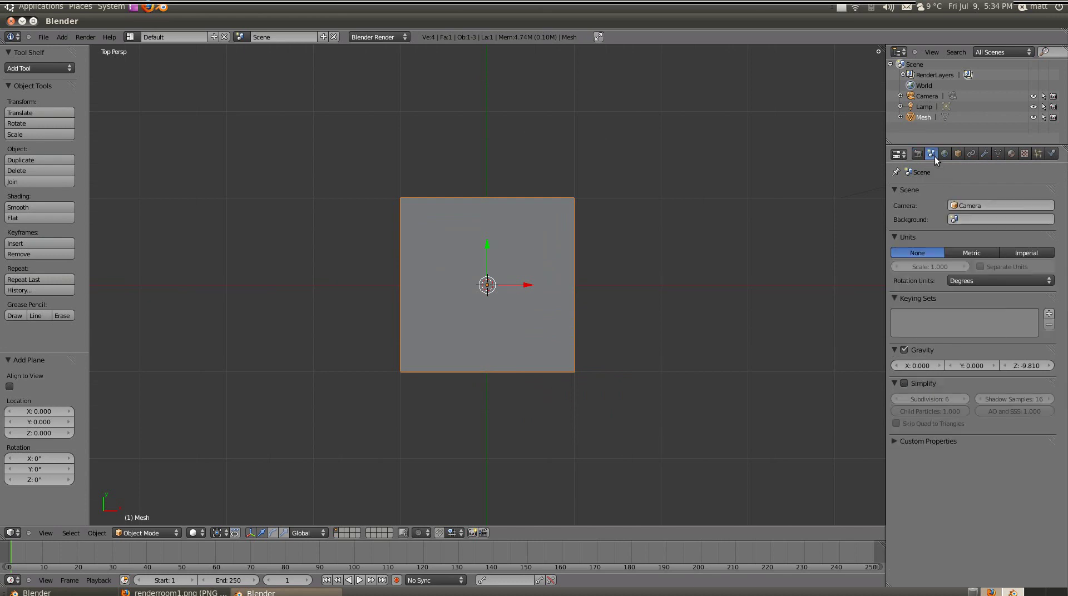
pyautogui.click(966, 256)
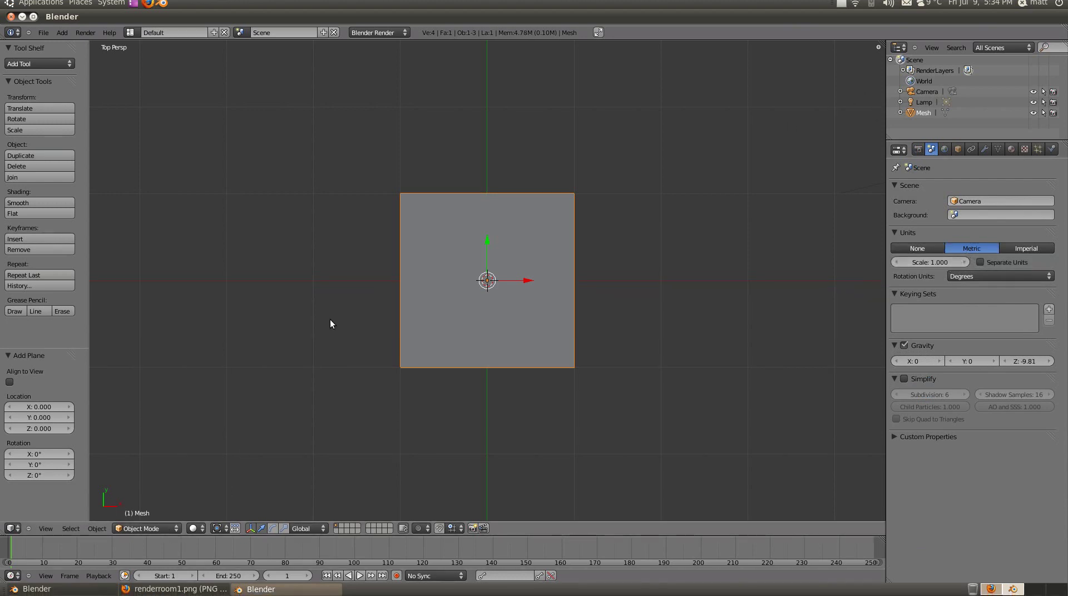
pyautogui.press('KP_5')
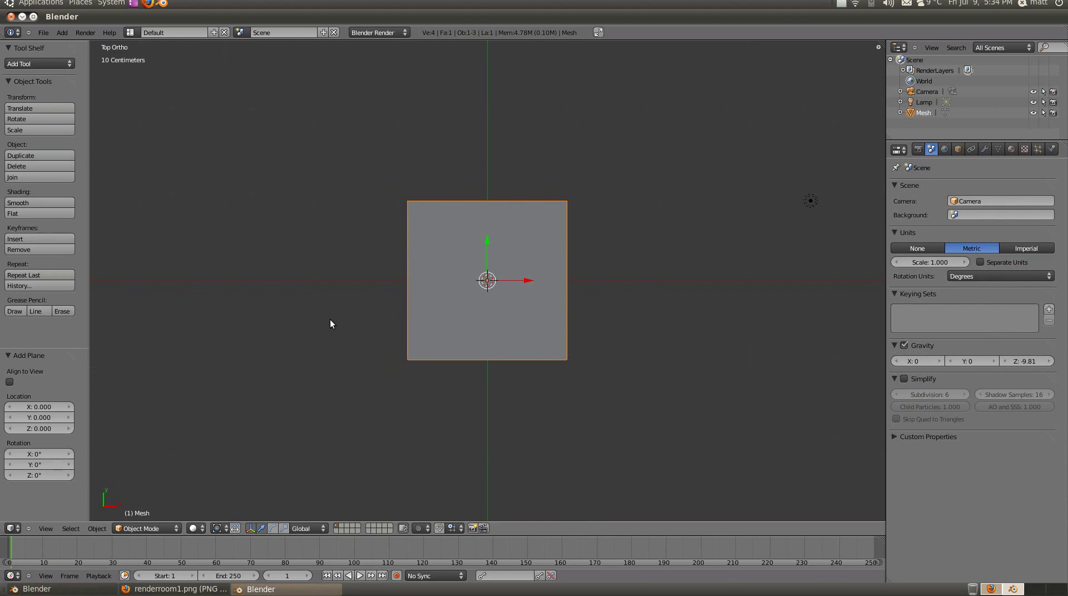
pyautogui.scroll(-1, 374, 316)
pyautogui.scroll(1, 380, 307)
pyautogui.scroll(-1, 380, 307)
pyautogui.scroll(1, 380, 306)
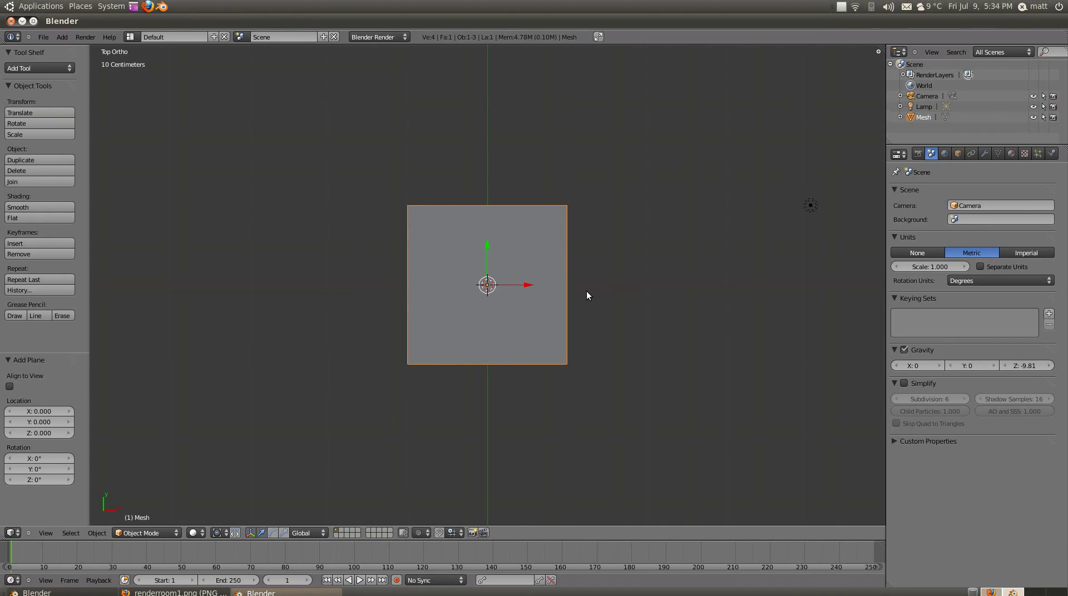
pyautogui.scroll(-1, 586, 291)
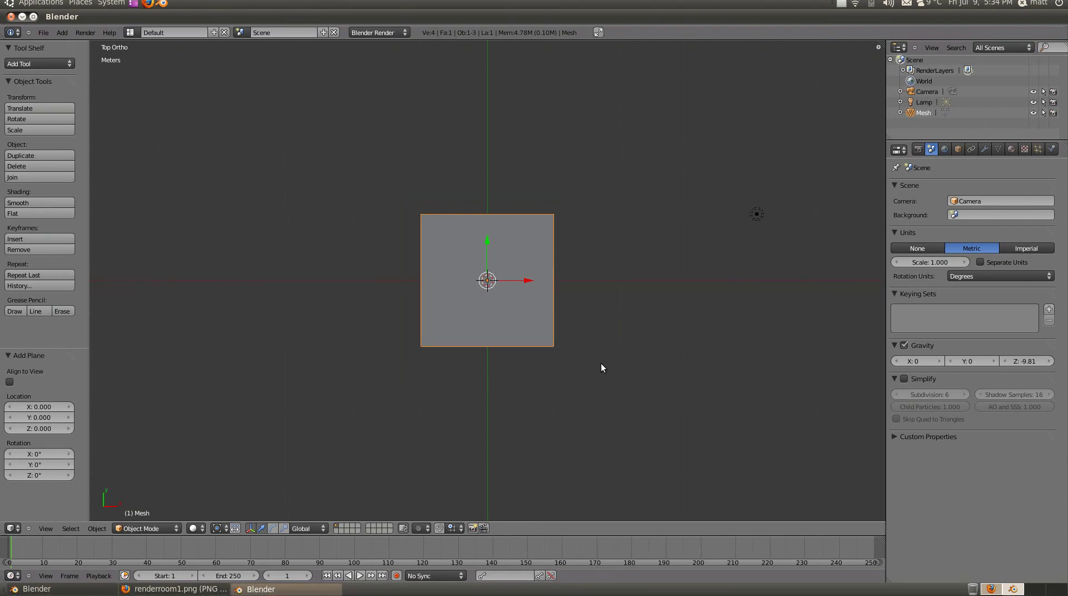
pyautogui.scroll(-9, 594, 299)
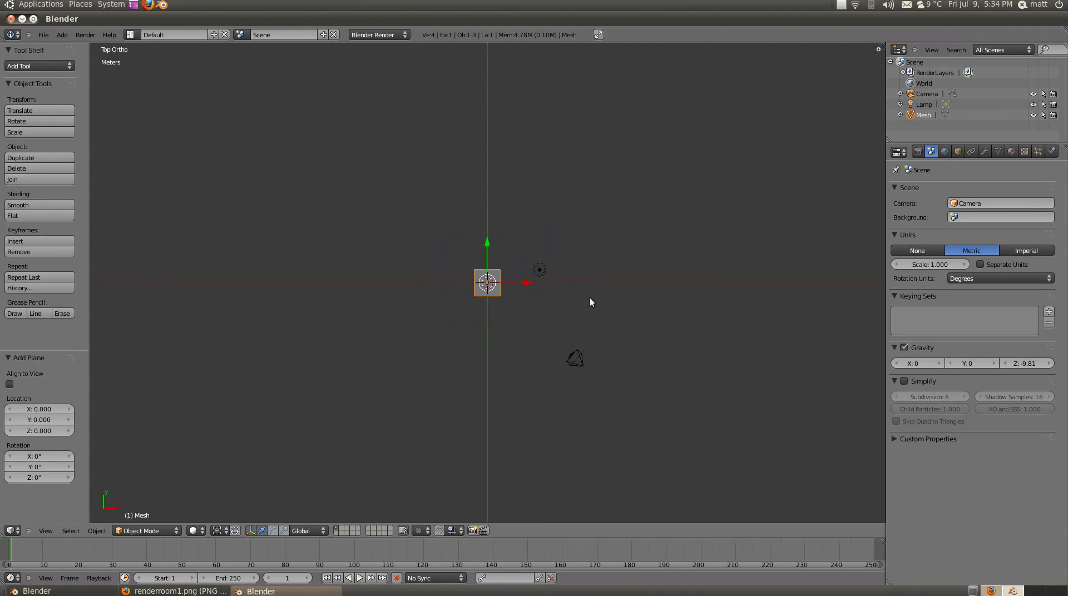
pyautogui.scroll(-3, 591, 298)
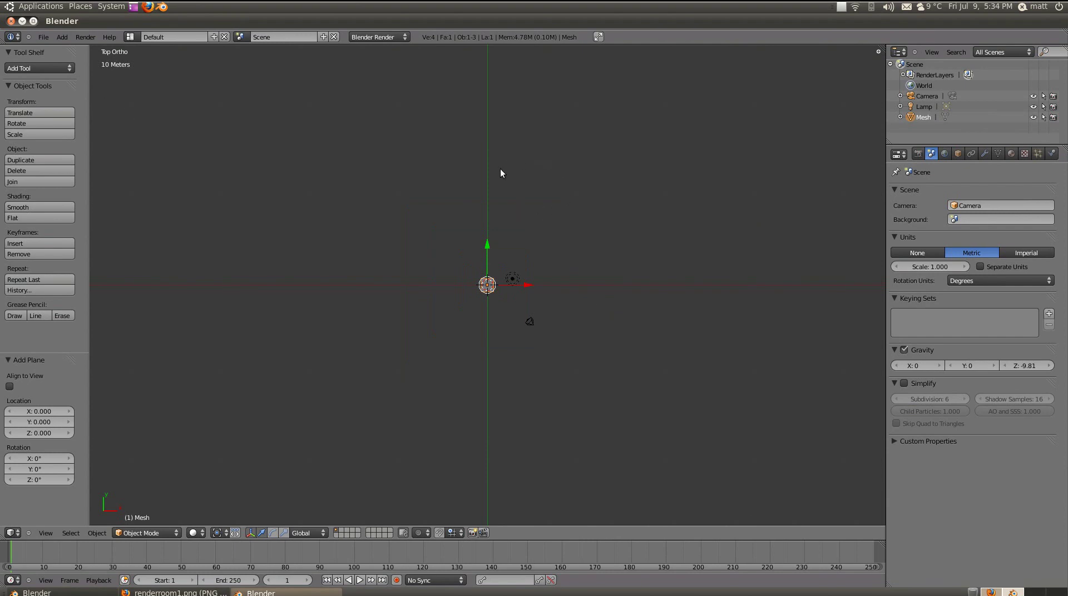
pyautogui.scroll(12, 516, 317)
pyautogui.scroll(-3, 516, 317)
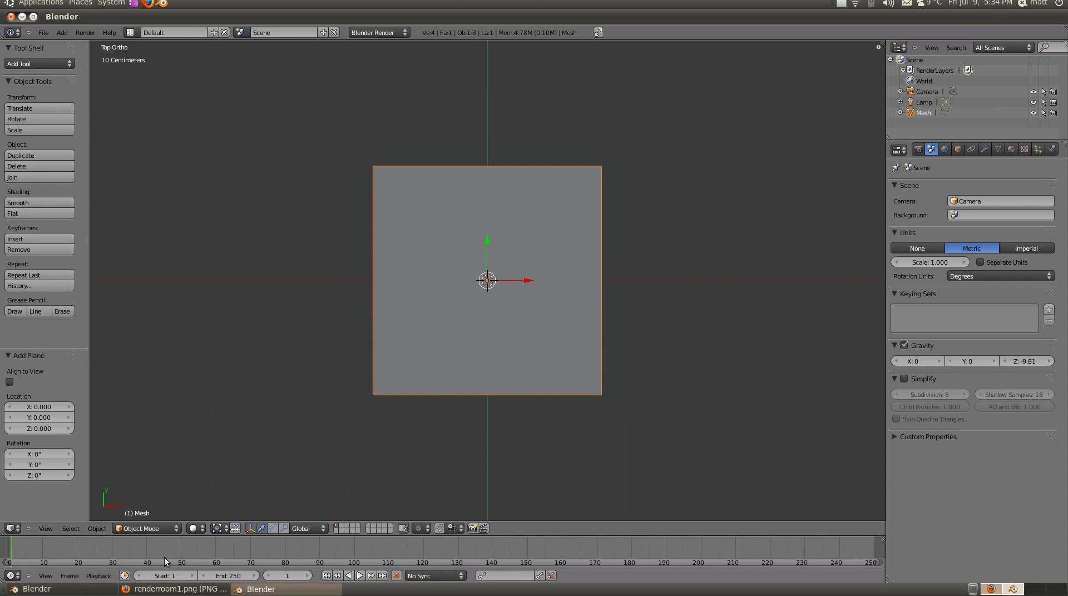
# Enter Edit Mode on the plane and box-select its right edge.
pyautogui.click(163, 527)
pyautogui.click(167, 508)
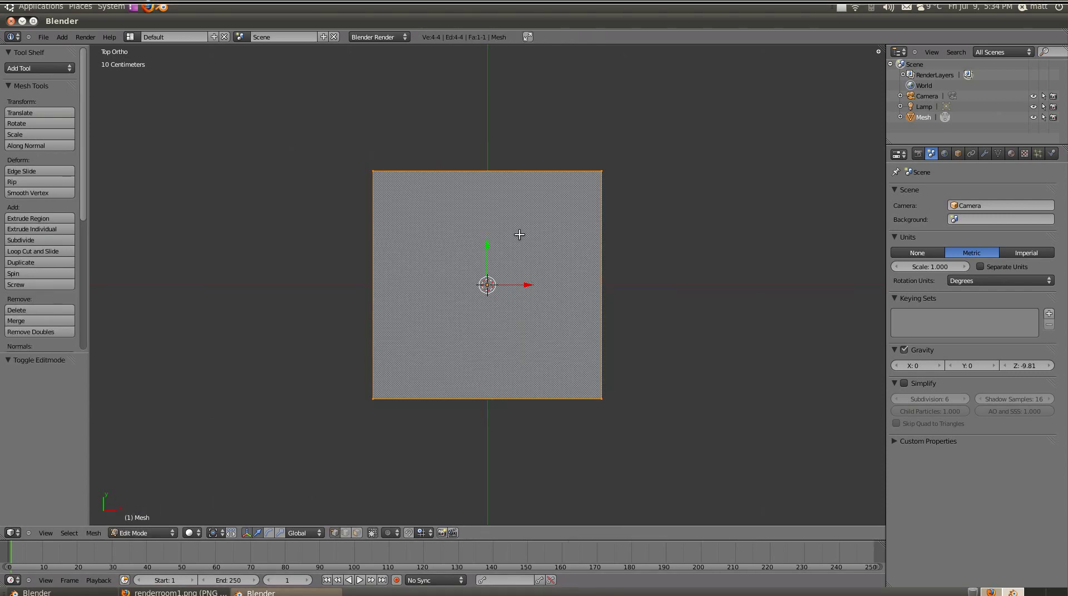
pyautogui.press('a')
pyautogui.press('b')
pyautogui.moveTo(572, 148); pyautogui.dragTo(687, 515)
pyautogui.scroll(-3, 641, 251)
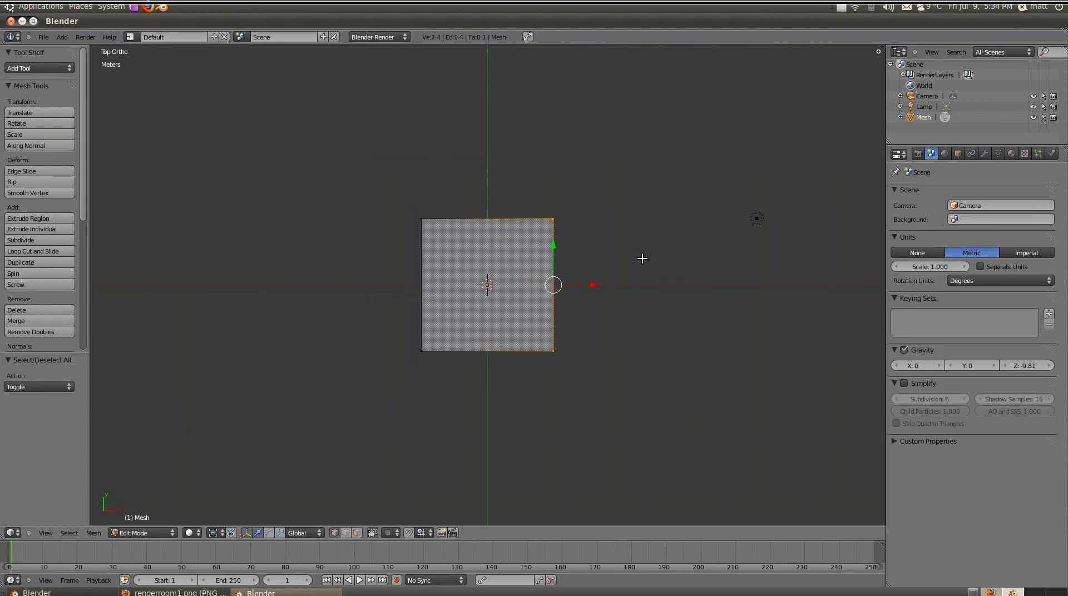
# Extrude the right edge outward, then undo back to the single square face.
pyautogui.press('e')
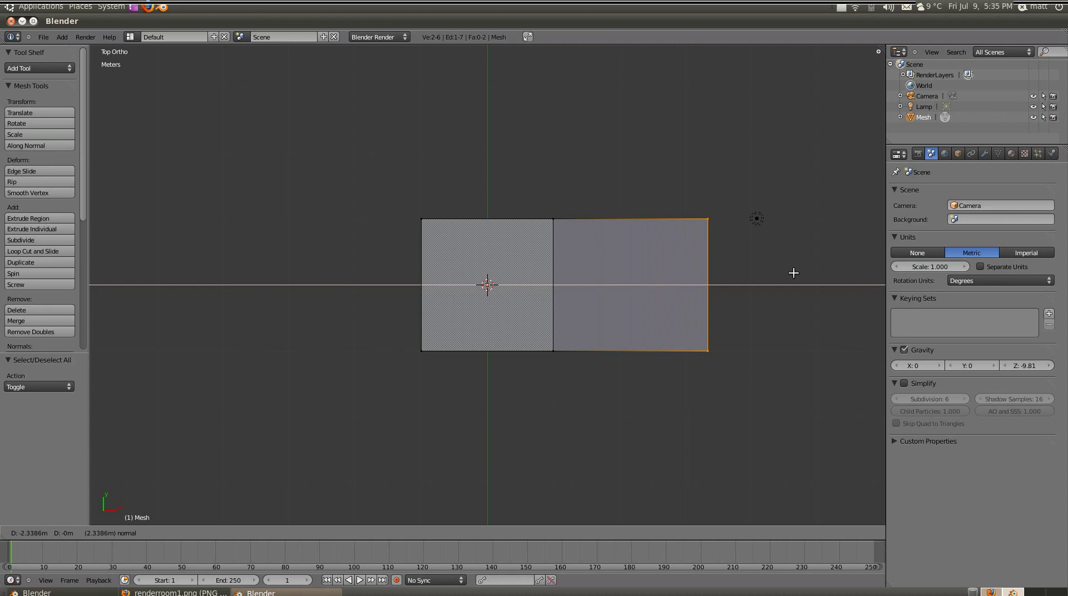
pyautogui.click(762, 274)
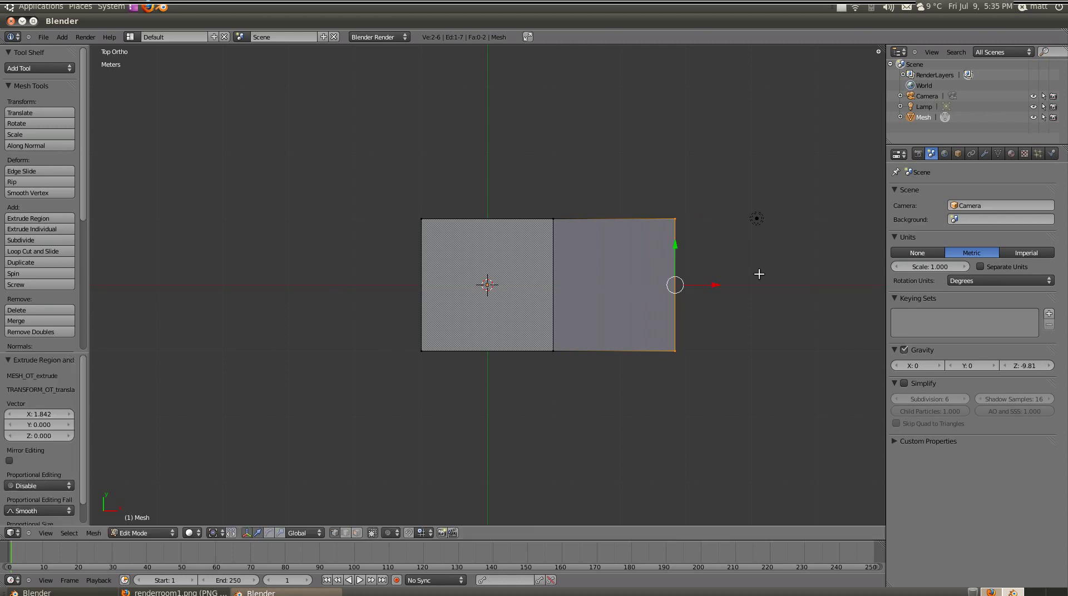
pyautogui.hotkey('ctrl', 'z')
pyautogui.scroll(4, 636, 270)
pyautogui.press('a')
pyautogui.scroll(-1, 636, 271)
# Enable edge length and edge angle numerics in the N properties panel.
pyautogui.press('a')
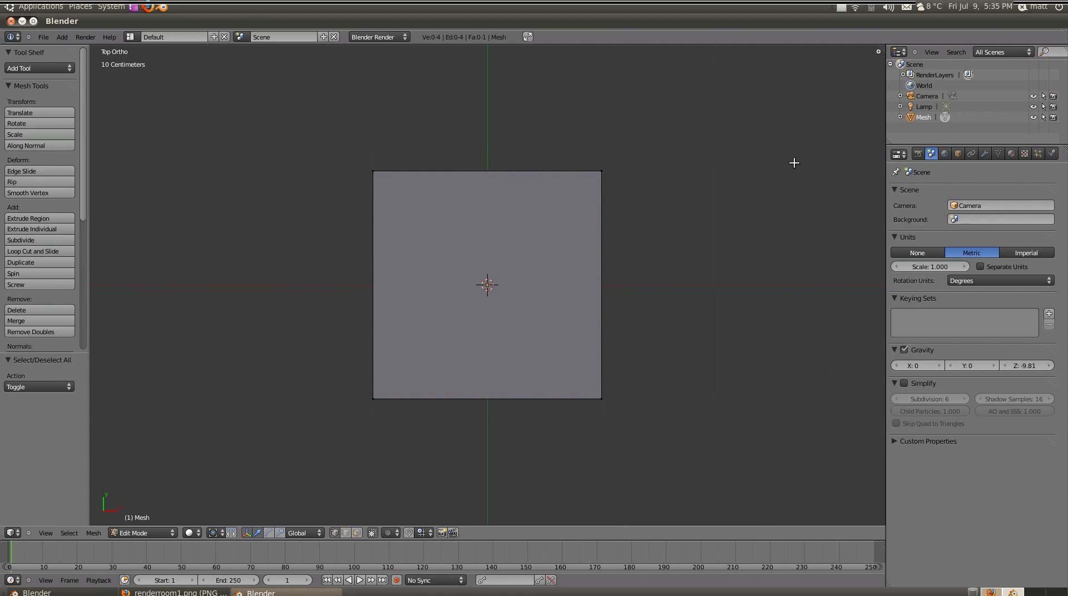
pyautogui.press('n')
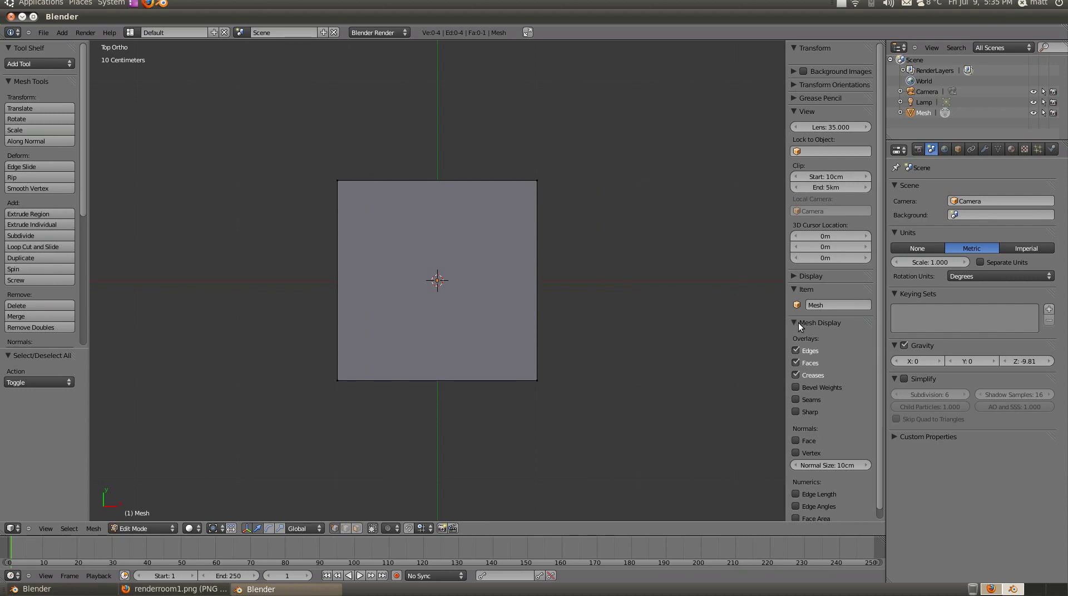
pyautogui.scroll(-1, 799, 322)
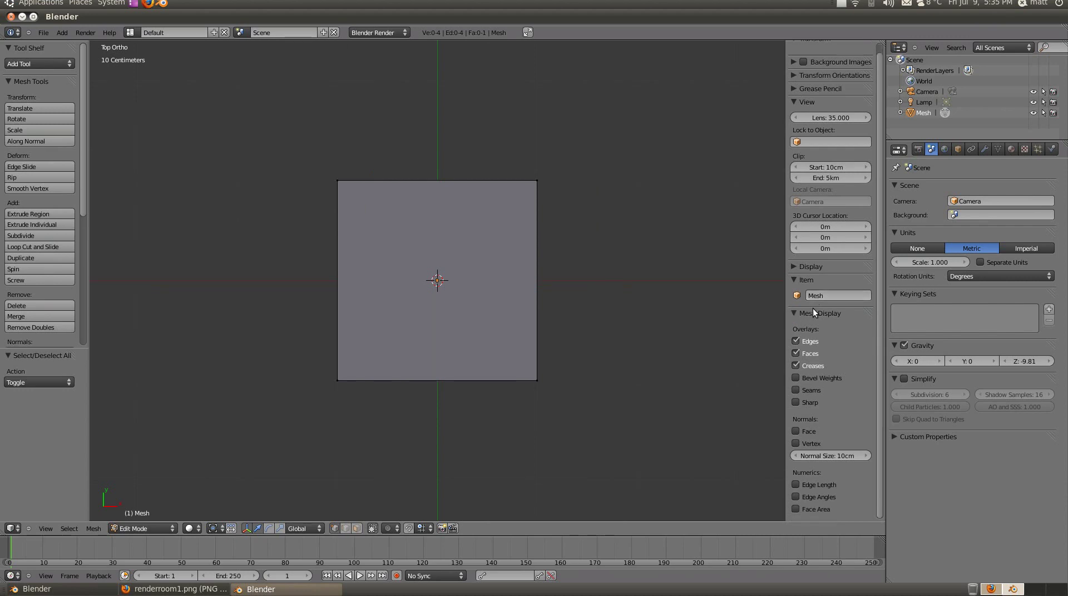
pyautogui.click(802, 484)
pyautogui.click(801, 496)
# Turn off the manipulator and select the whole plane, showing 2m edges and 90.000° corners.
pyautogui.rightClick(537, 184)
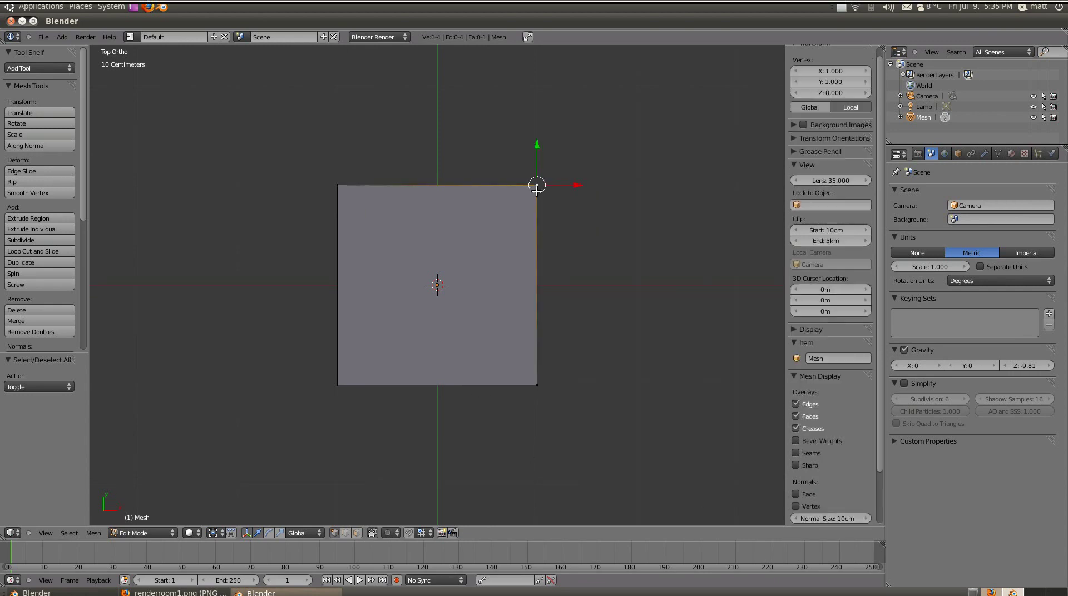
pyautogui.keyDown('shift'); pyautogui.rightClick(545, 369); pyautogui.keyUp('shift')
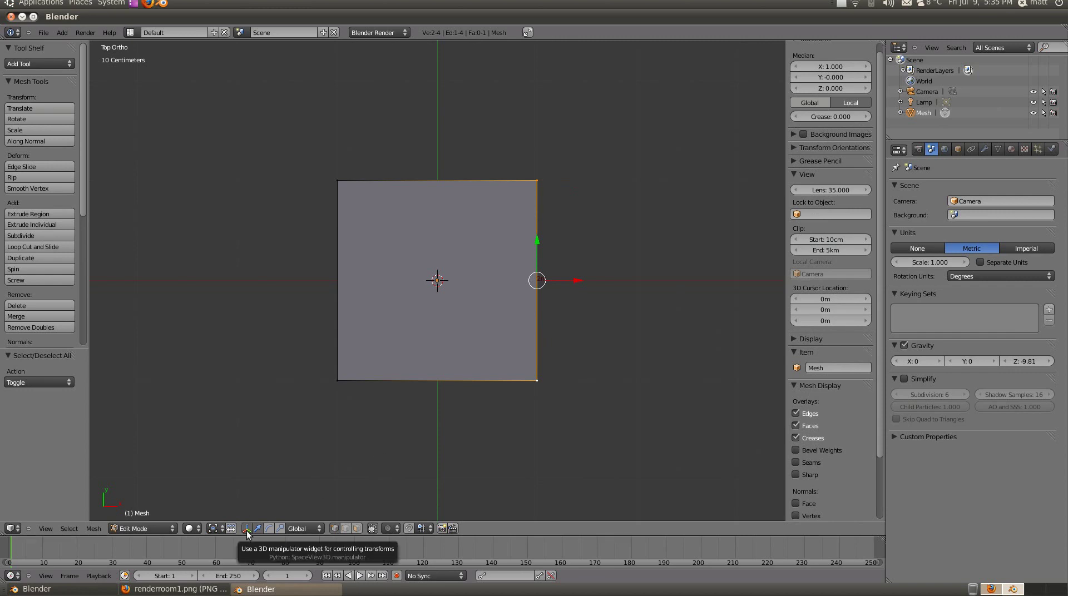
pyautogui.click(246, 530)
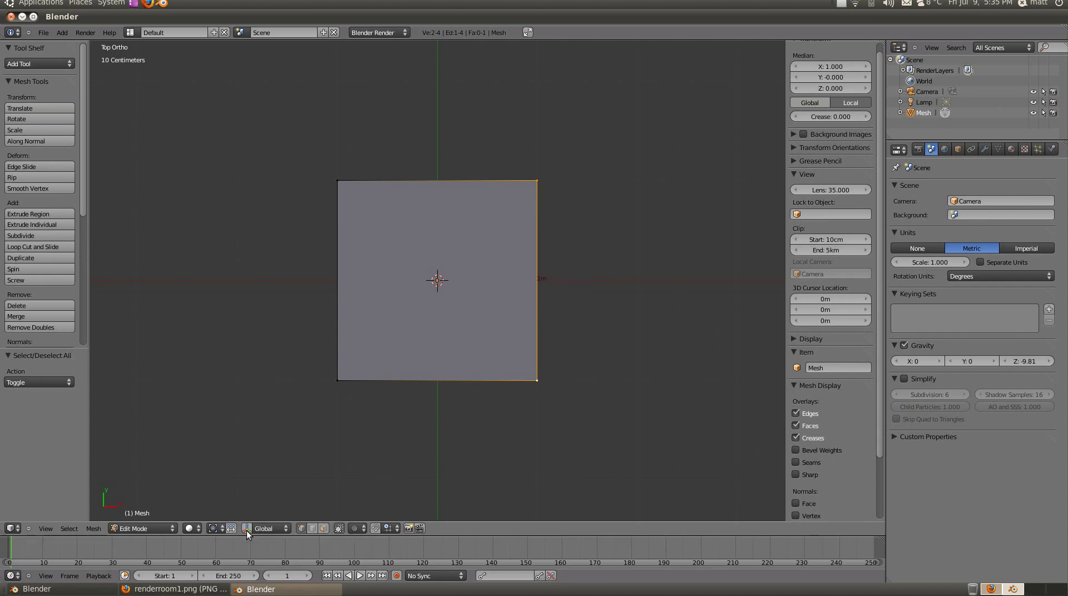
pyautogui.scroll(3, 582, 293)
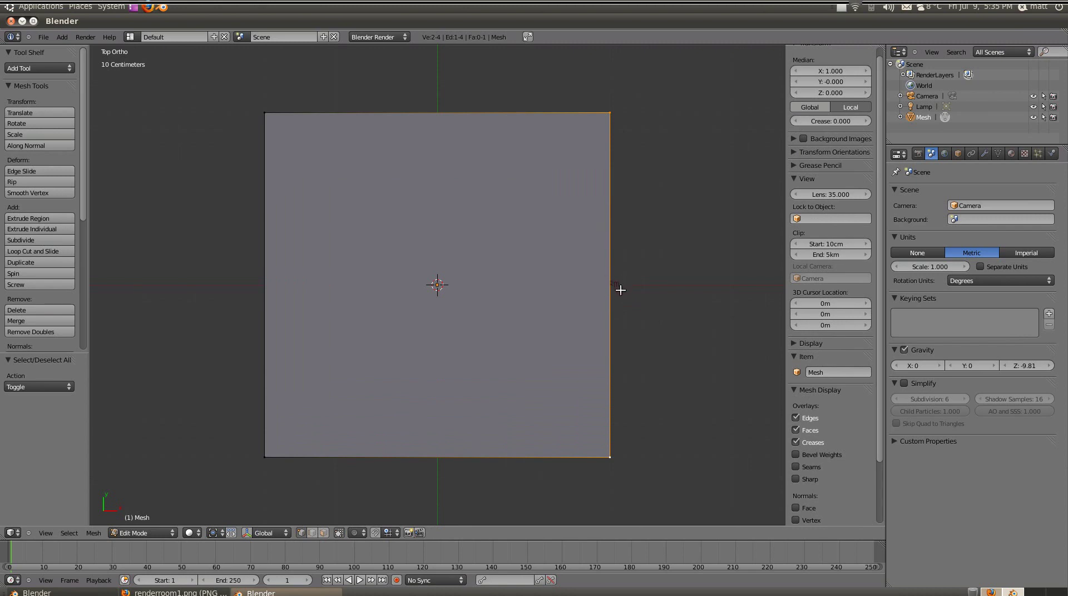
pyautogui.scroll(-1, 533, 402)
pyautogui.rightClick(303, 148)
pyautogui.rightClick(592, 143)
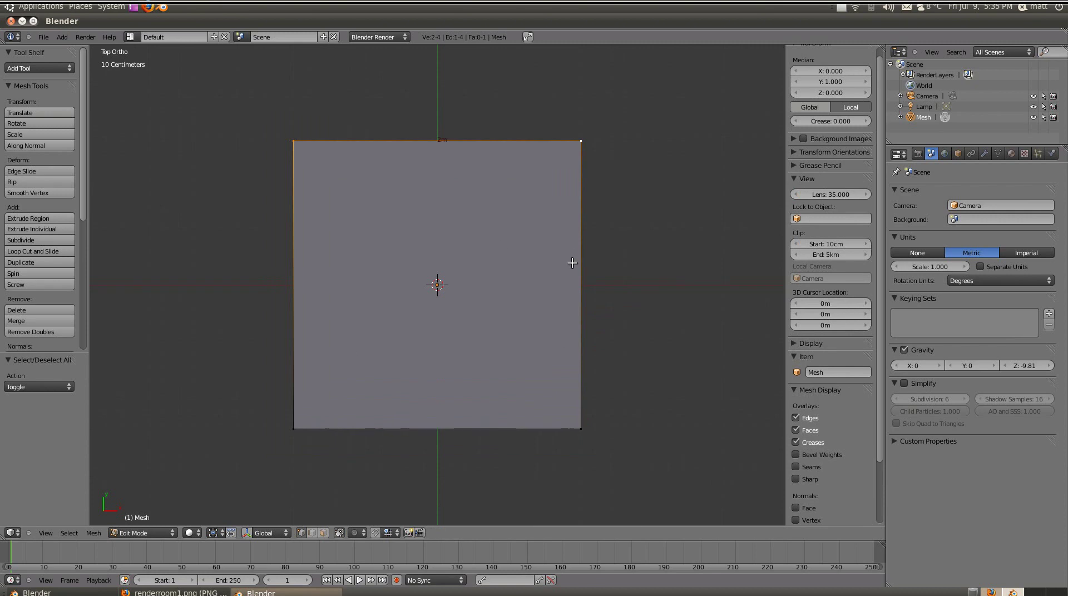
pyautogui.press('a')
pyautogui.press('a')
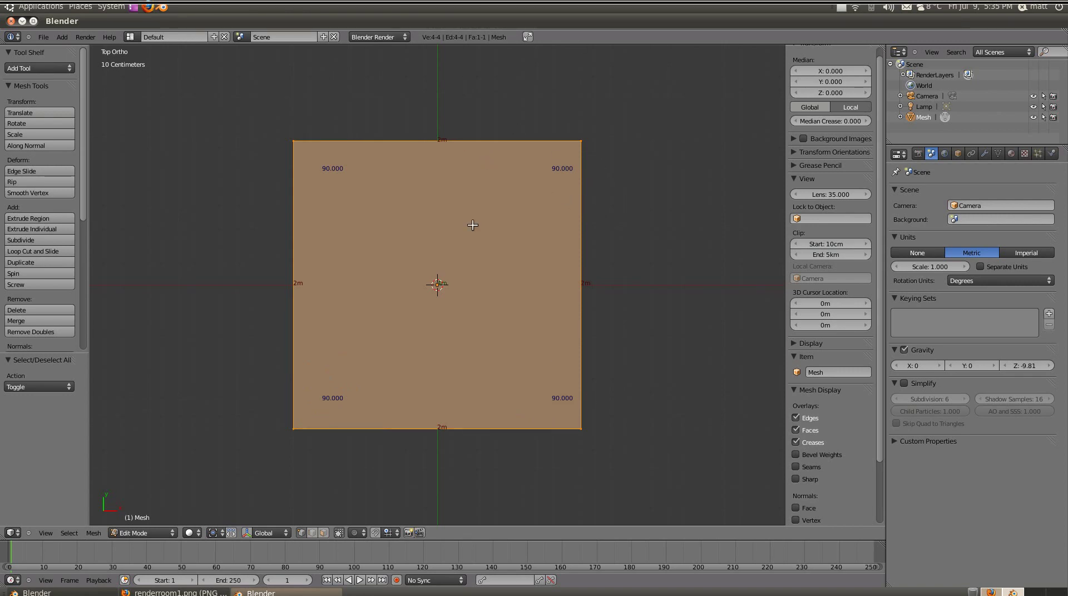
pyautogui.scroll(2, 452, 295)
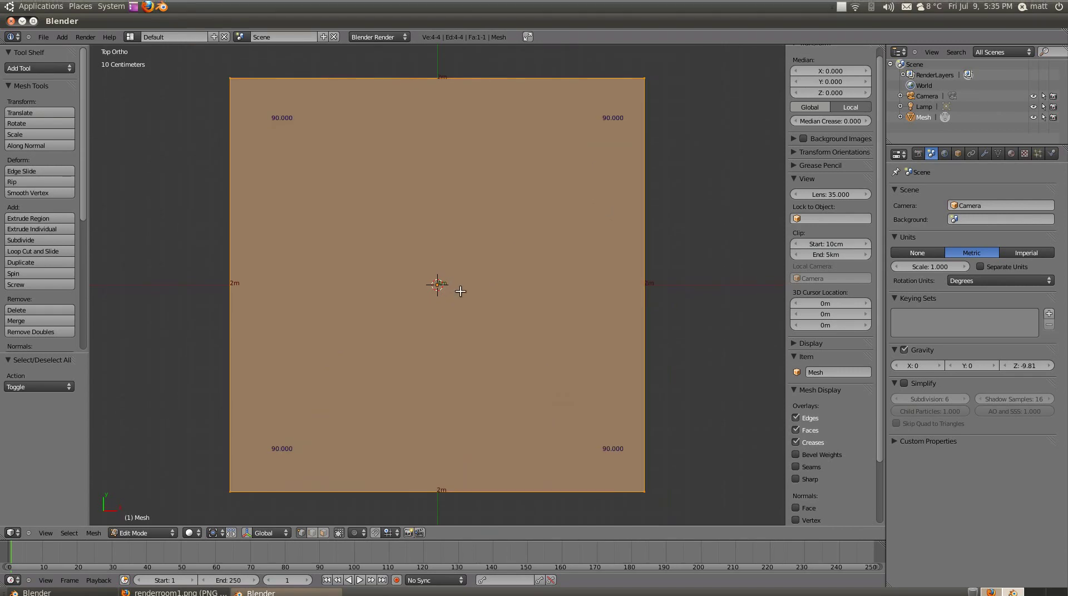
pyautogui.scroll(-1, 455, 287)
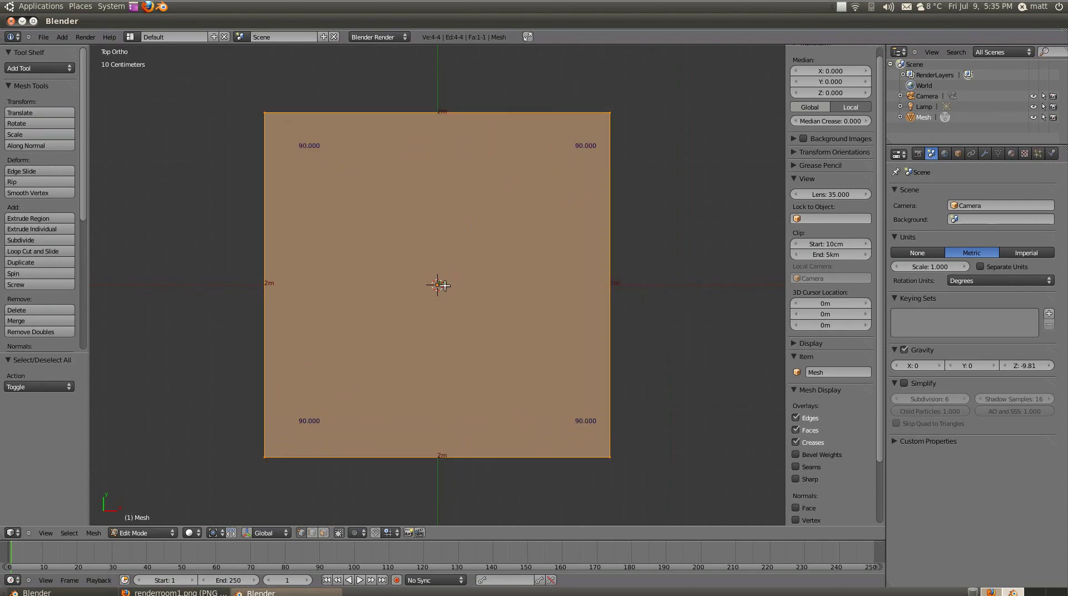
pyautogui.scroll(-2, 478, 303)
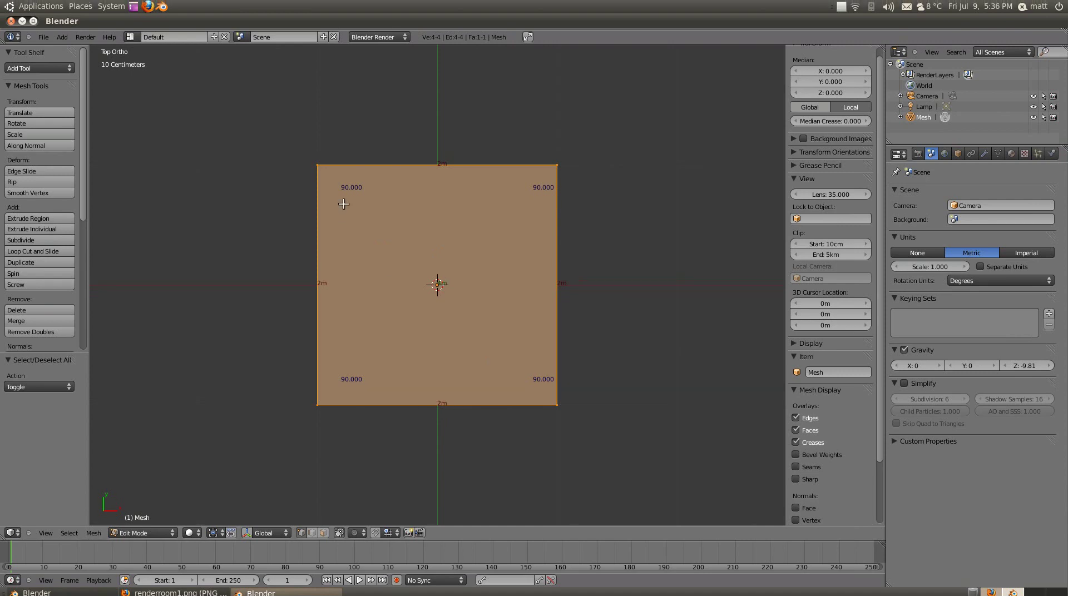
# Delete the plane's vertices until only the bottom-right corner vertex remains.
pyautogui.press('a')
pyautogui.press('b')
pyautogui.moveTo(262, 115); pyautogui.dragTo(372, 405)
pyautogui.press('x')
pyautogui.click(356, 472)
pyautogui.press('b')
pyautogui.moveTo(372, 102); pyautogui.dragTo(645, 239)
pyautogui.press('x')
pyautogui.click(639, 233)
pyautogui.click(642, 236)
pyautogui.rightClick(552, 405)
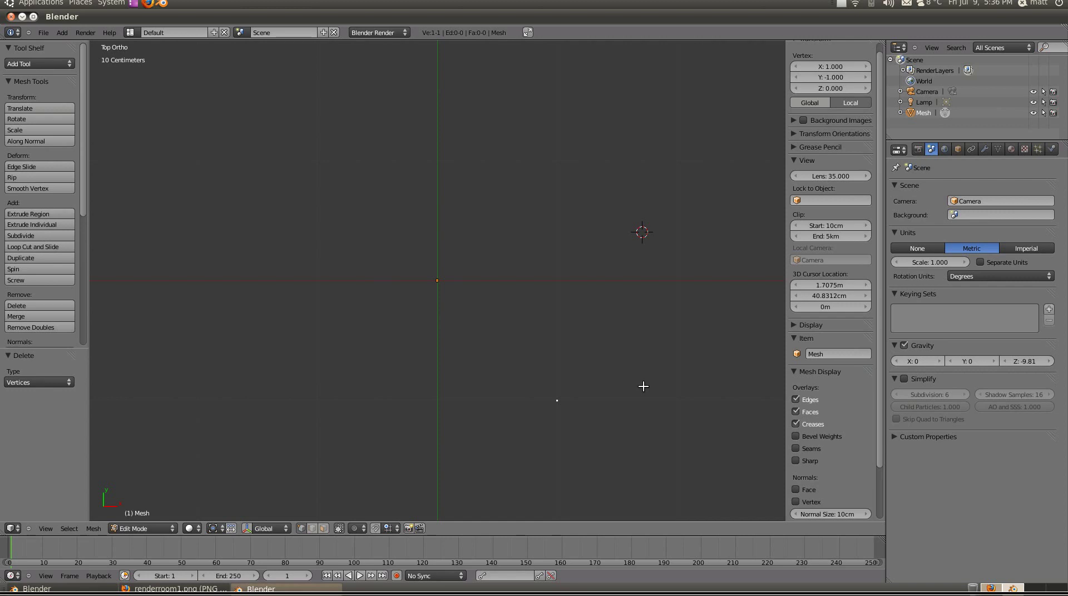
# Extrude that vertex 5.45 along Y into a wall edge and select both ends.
pyautogui.press('e')
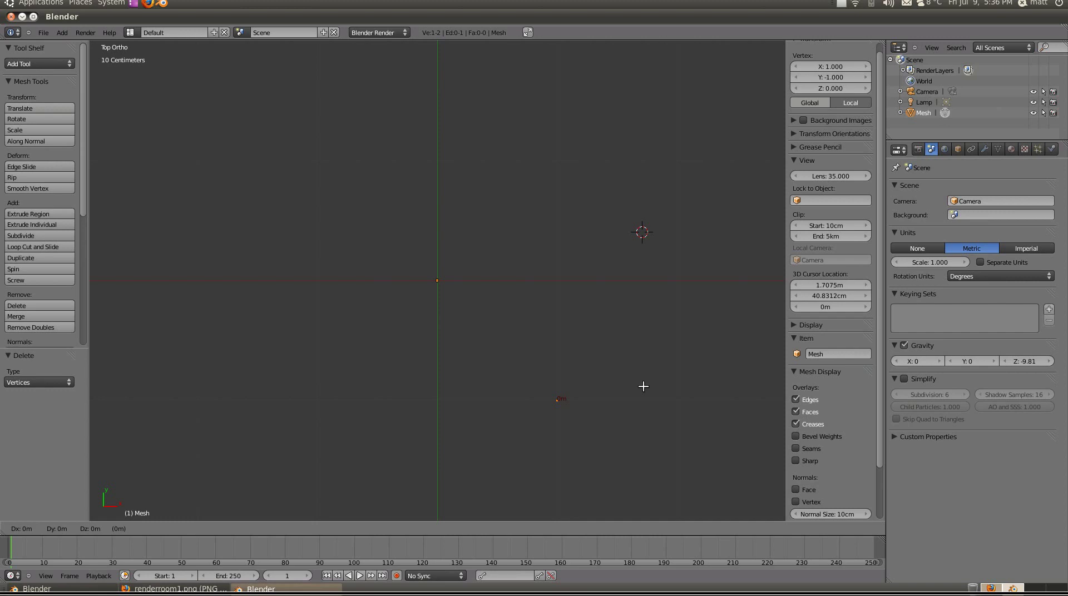
pyautogui.press('y')
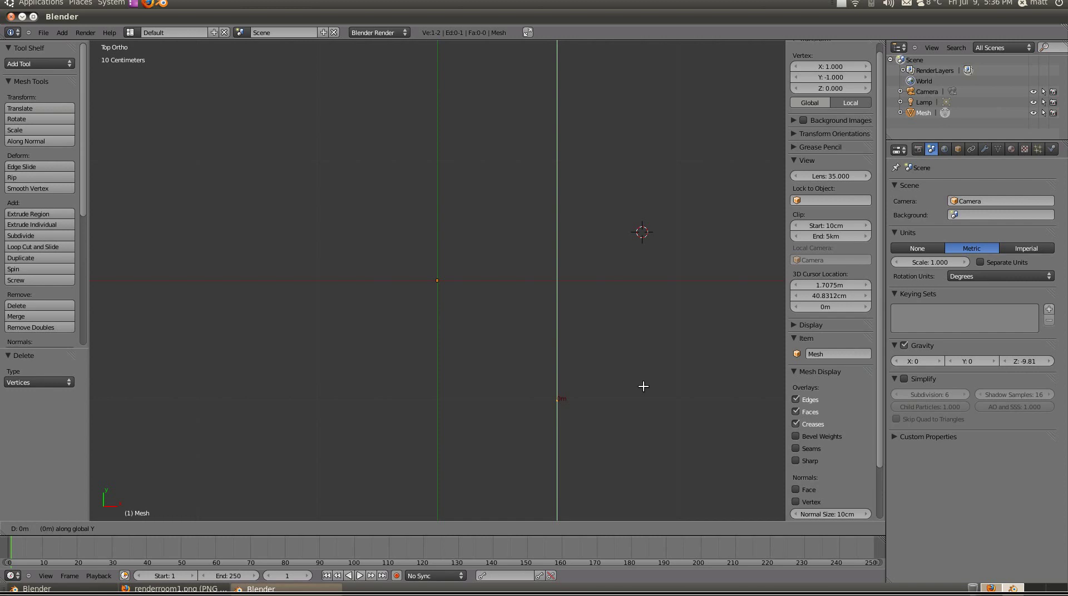
pyautogui.write('5.45')
pyautogui.press('Return')
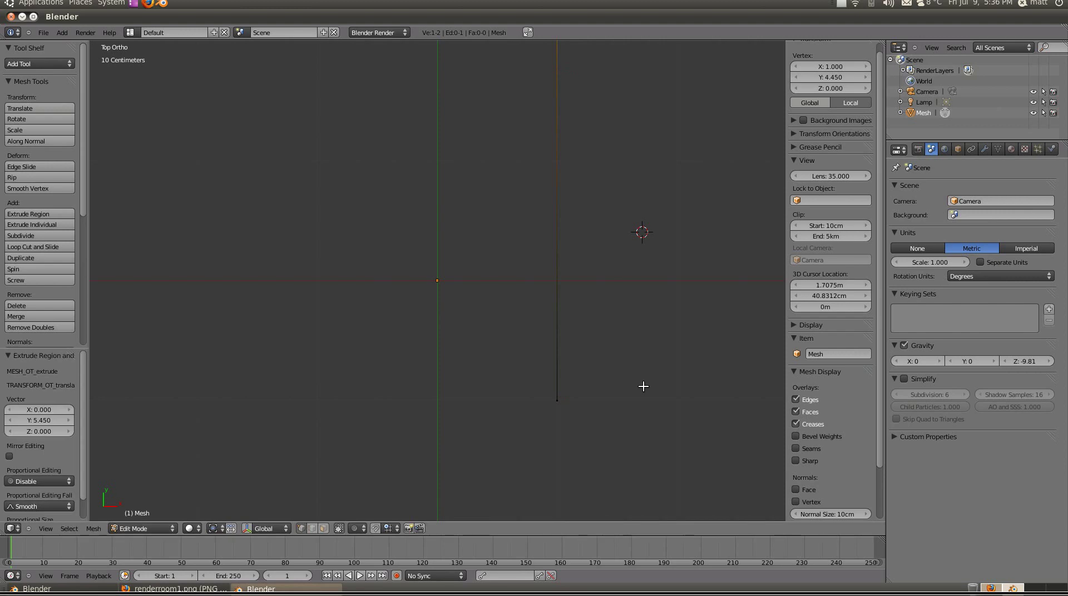
pyautogui.scroll(-7, 637, 384)
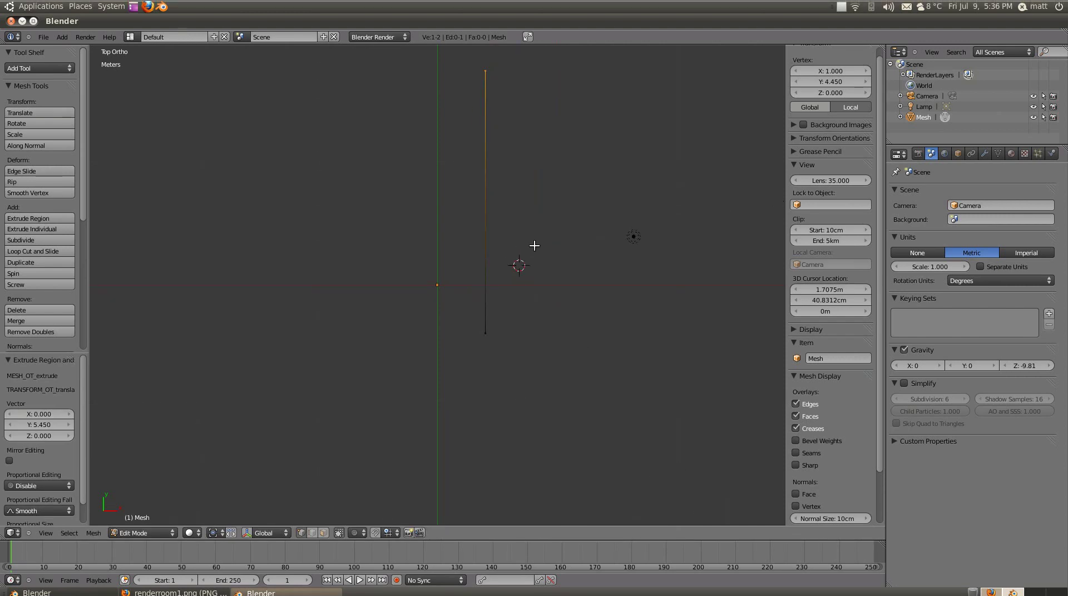
pyautogui.press('a')
pyautogui.press('a')
pyautogui.scroll(3, 528, 217)
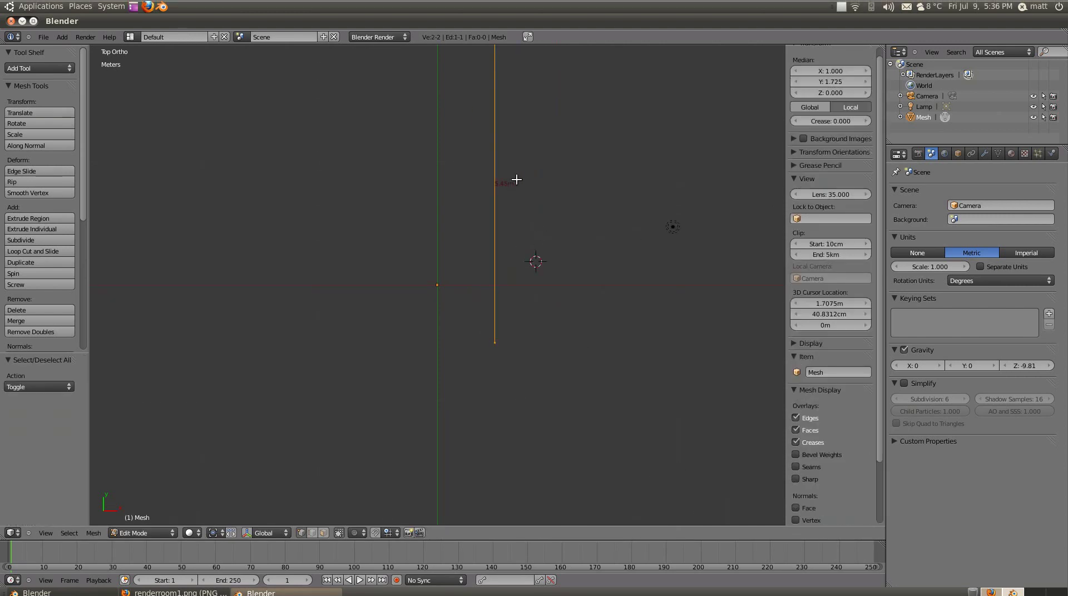
pyautogui.scroll(-2, 517, 190)
pyautogui.scroll(-1, 520, 189)
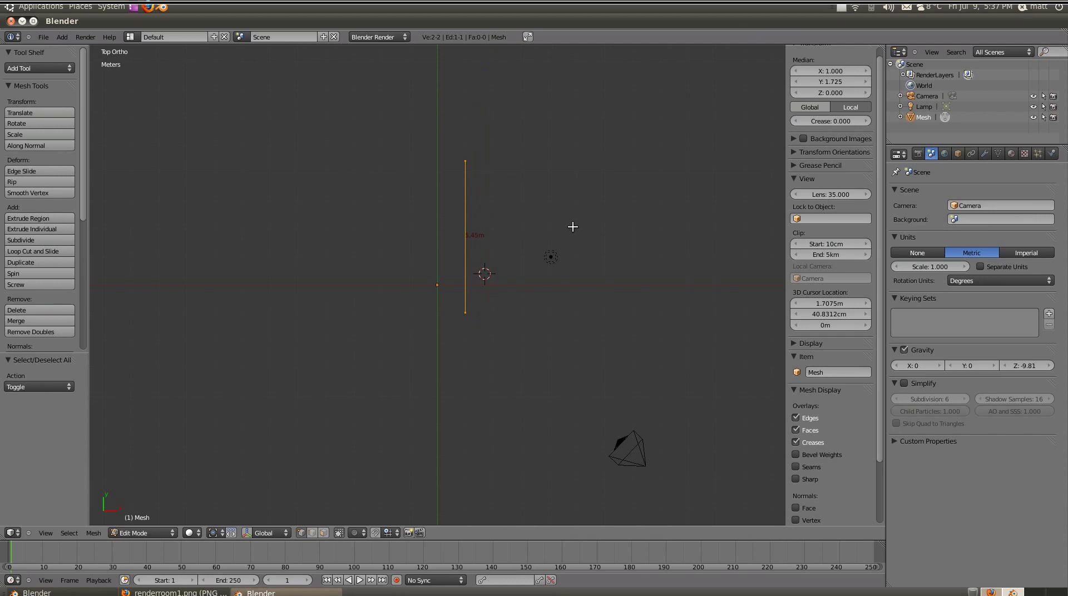
# Extrude the edge -3.78 along X into a 3.78m × 5.45m face of 20.601m² area.
pyautogui.press('e')
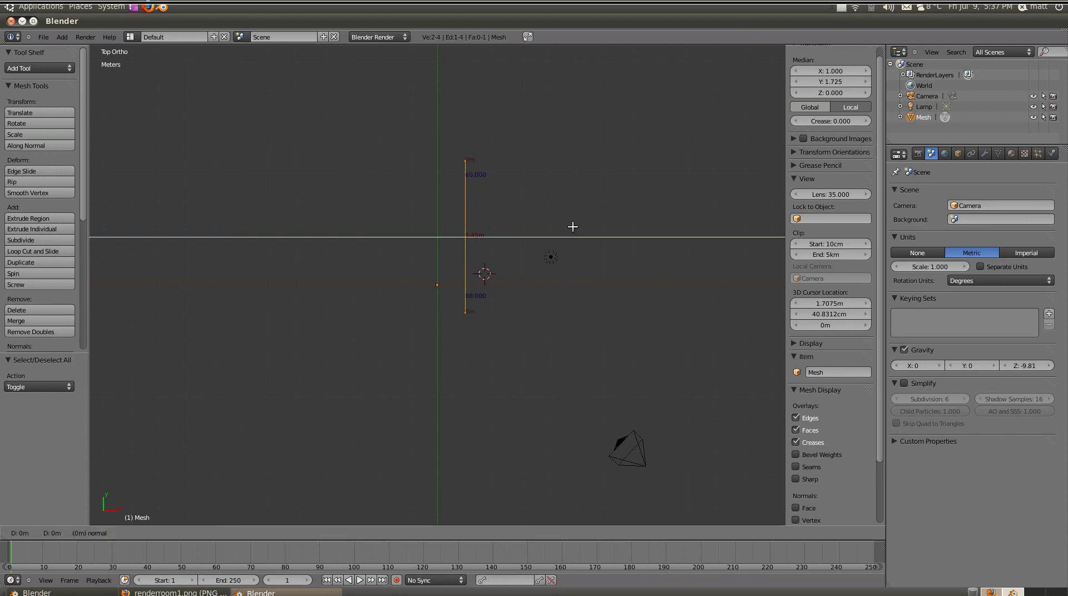
pyautogui.press('x')
pyautogui.write('-3')
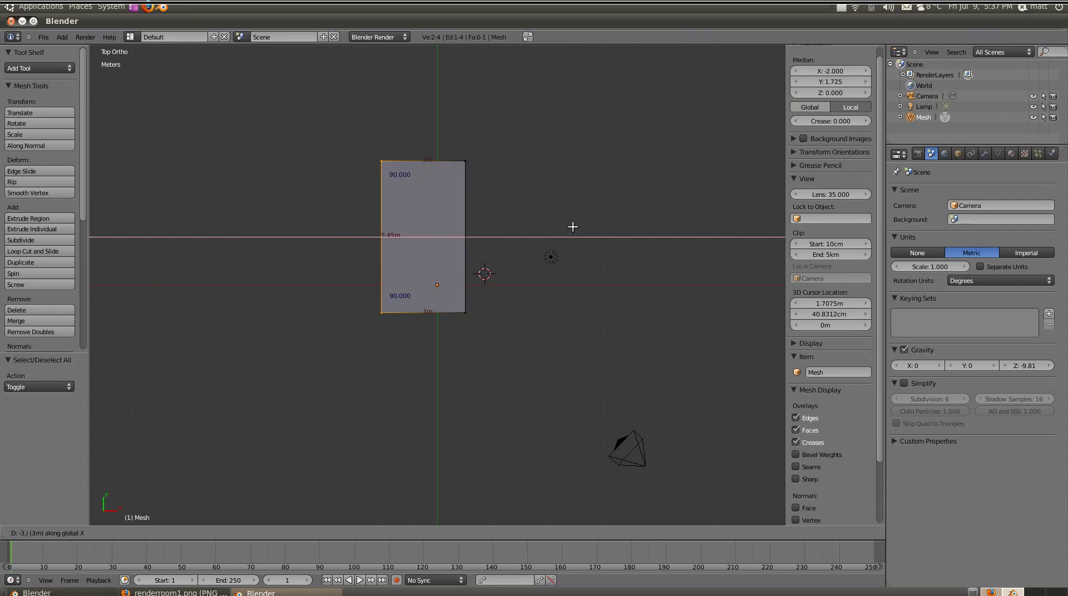
pyautogui.write('.78')
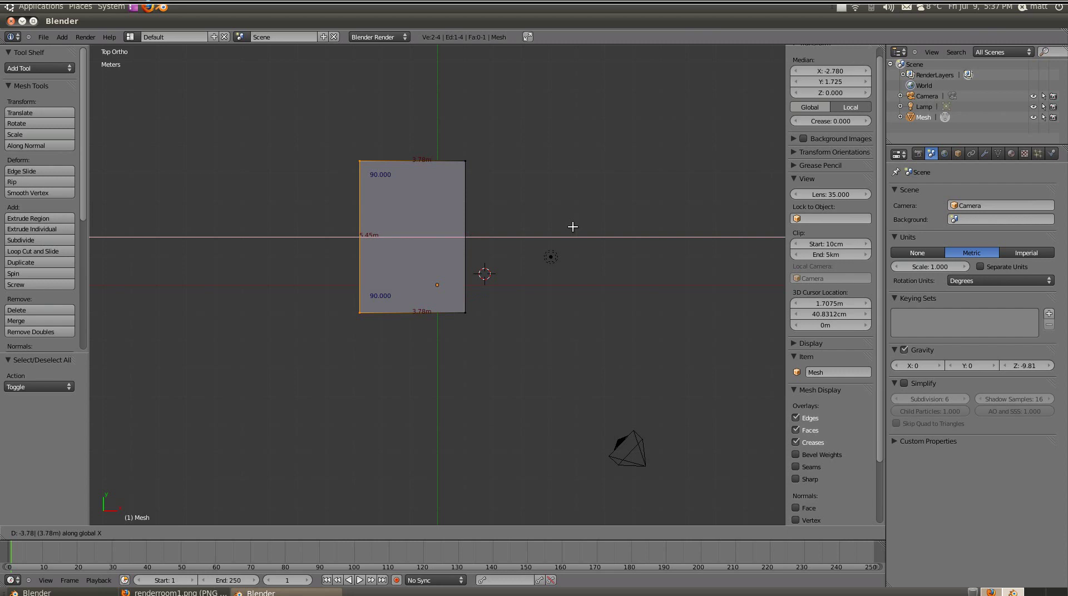
pyautogui.press('Return')
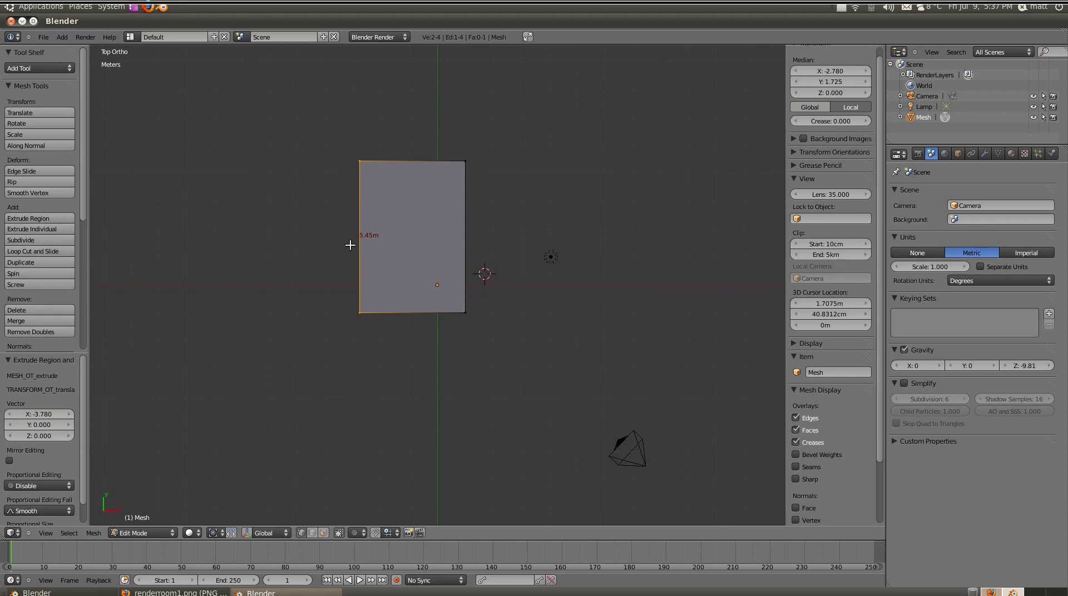
pyautogui.scroll(4, 372, 250)
pyautogui.scroll(-3, 373, 251)
pyautogui.press('a')
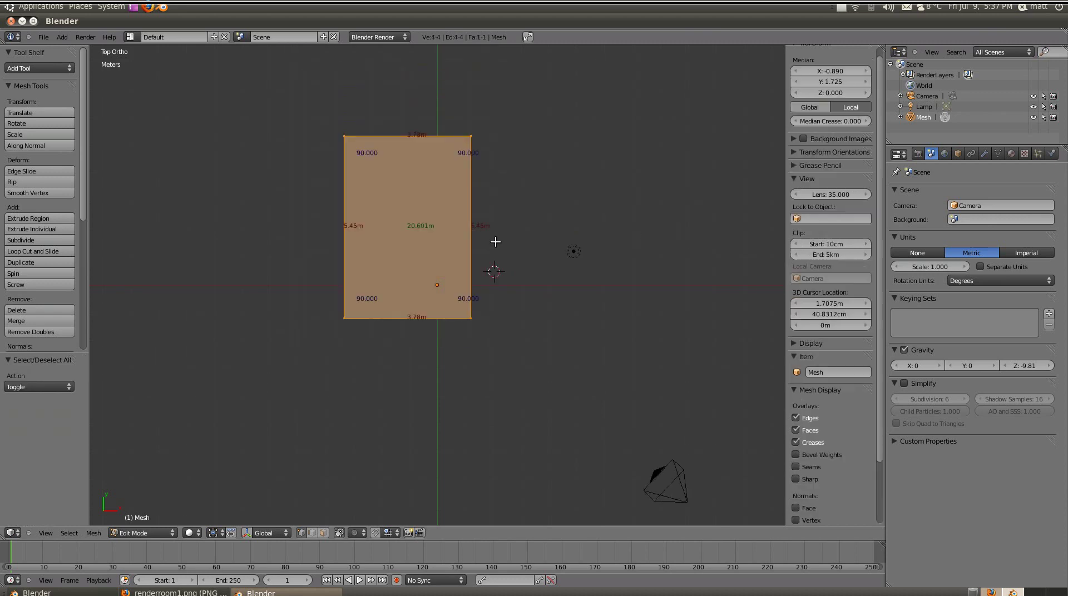
pyautogui.scroll(2, 478, 244)
pyautogui.scroll(1, 463, 246)
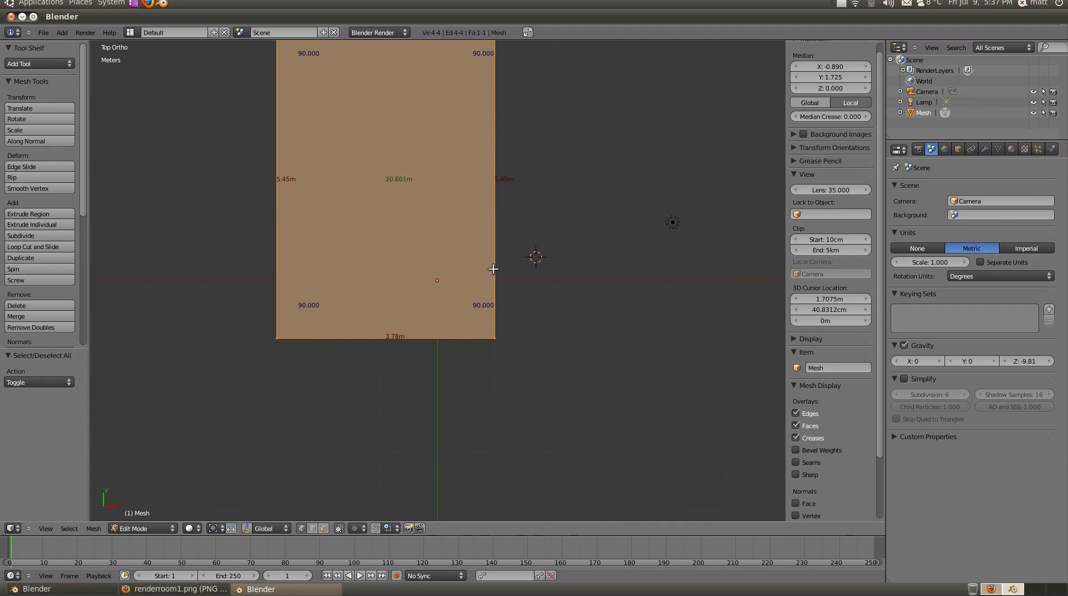
pyautogui.scroll(-2, 479, 205)
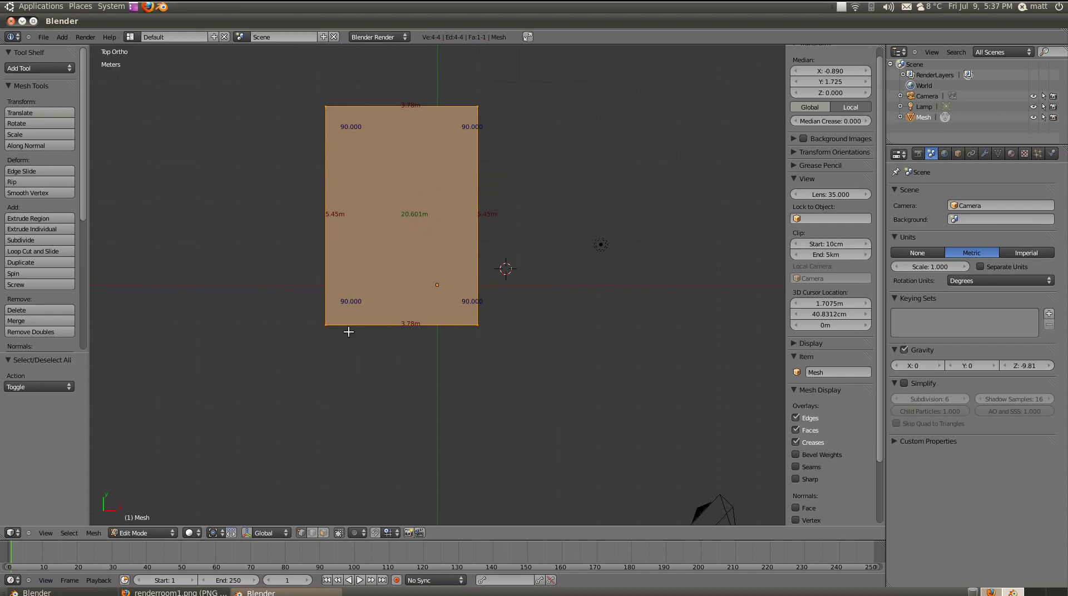
# Move the face's top-right corner outward, giving an irregular 20.997m² quadrilateral.
pyautogui.rightClick(481, 105)
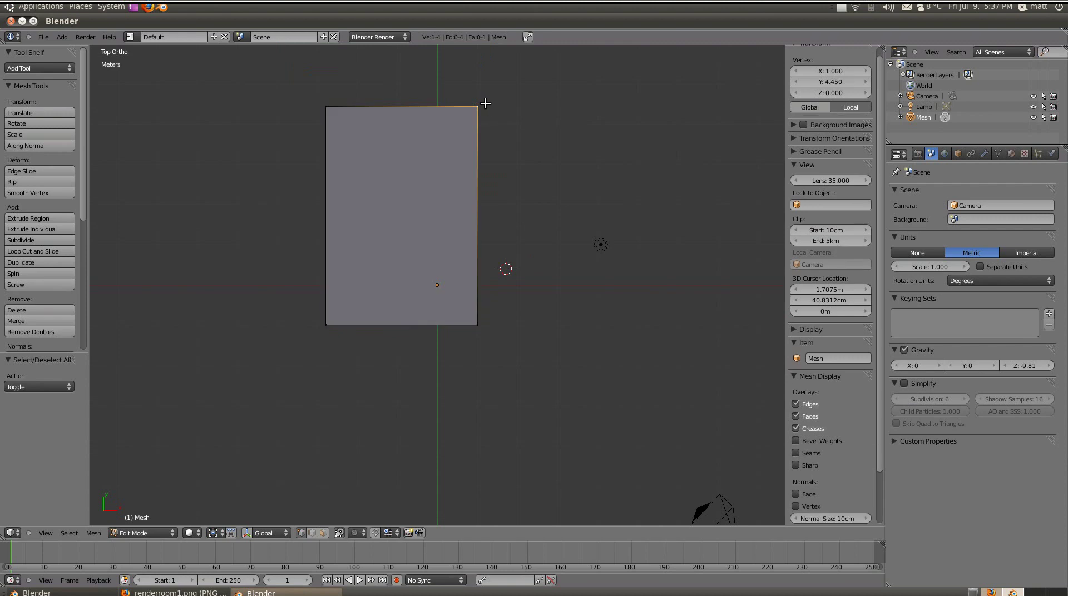
pyautogui.press('g')
pyautogui.click(513, 131)
pyautogui.press('a')
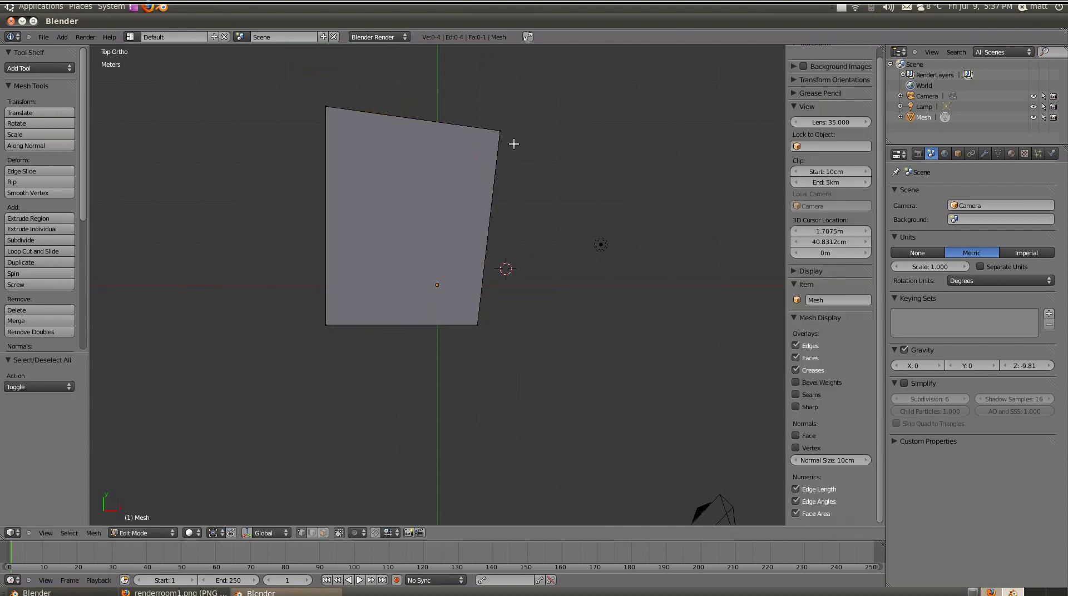
pyautogui.press('a')
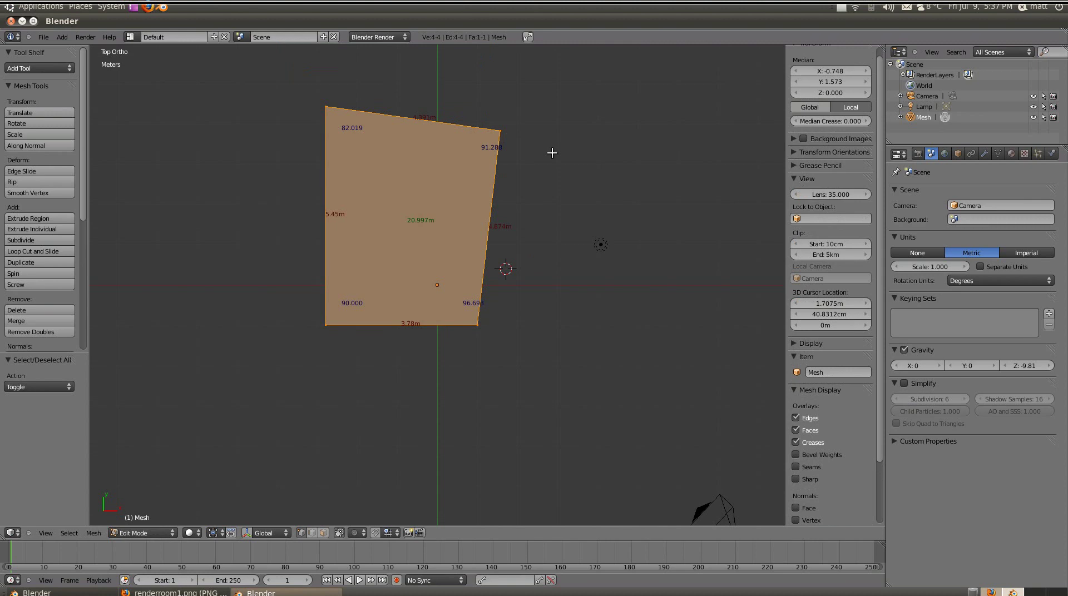
# Expand Background Images in the N panel and add a new image entry.
pyautogui.scroll(2, 639, 184)
pyautogui.scroll(1, 849, 246)
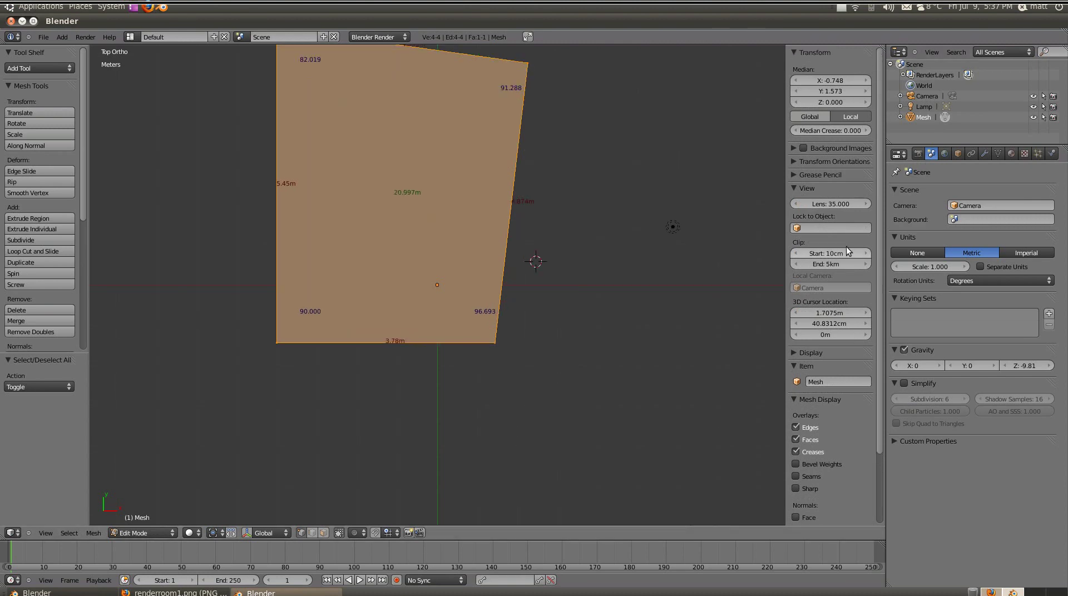
pyautogui.click(795, 149)
pyautogui.click(830, 164)
# Load Bungalow Plans_16.jpg from Pictures as the background, then delete the existing face.
pyautogui.click(842, 213)
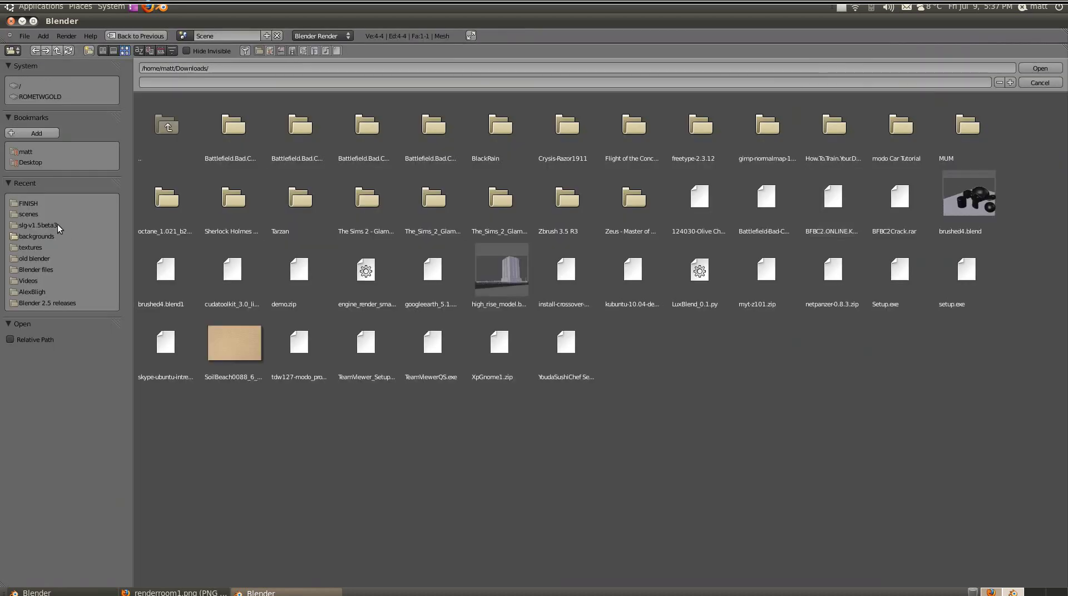
pyautogui.click(25, 149)
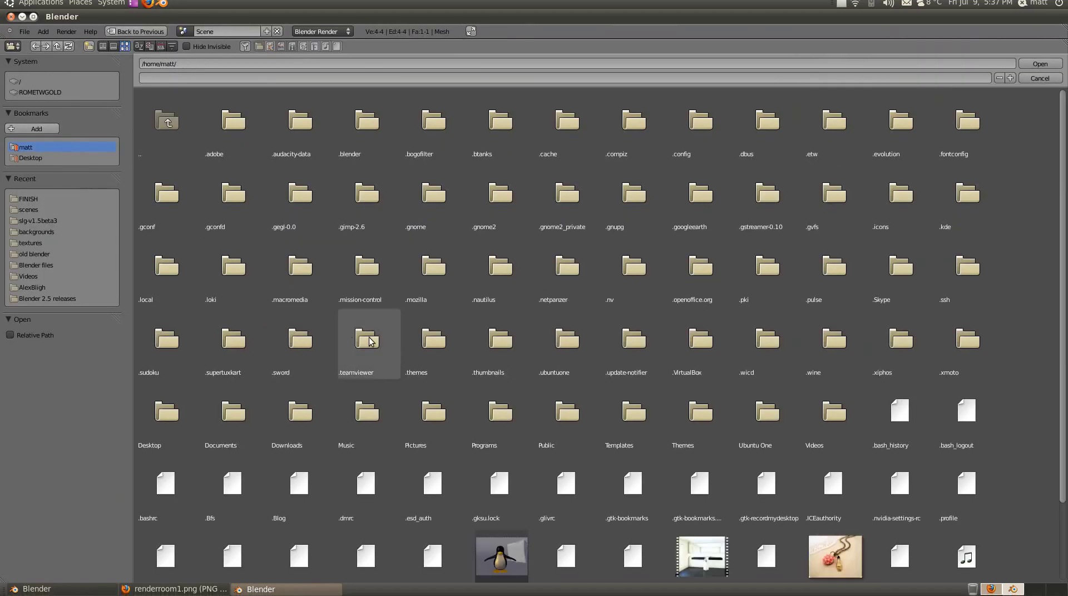
pyautogui.click(433, 412)
pyautogui.click(301, 198)
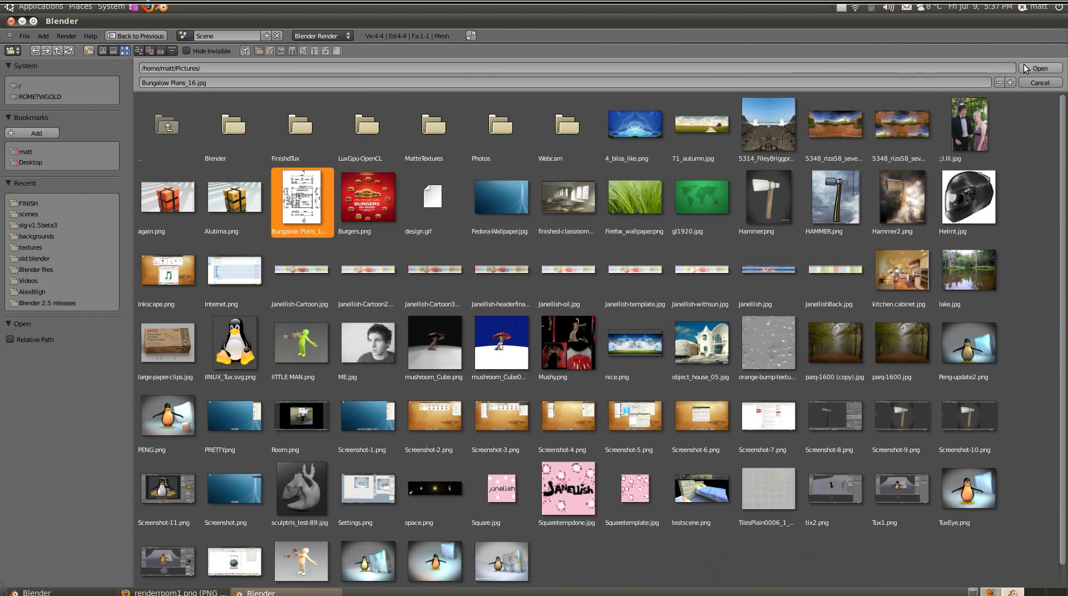
pyautogui.click(1024, 66)
pyautogui.press('x')
pyautogui.click(567, 243)
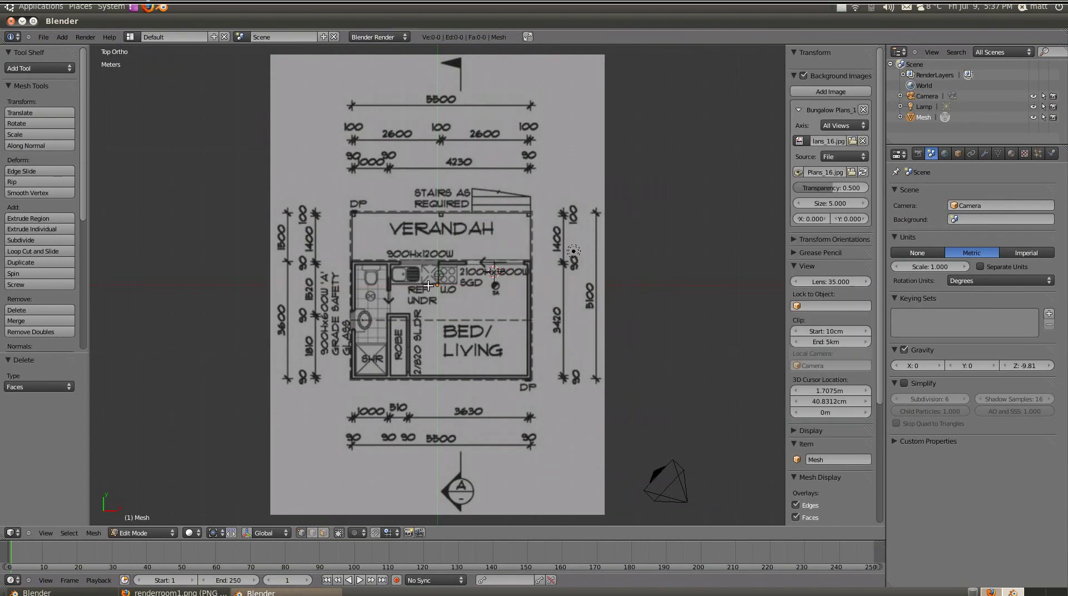
# Add a plane at the BED/LIVING room's bottom-right corner on the plan.
pyautogui.click(438, 288)
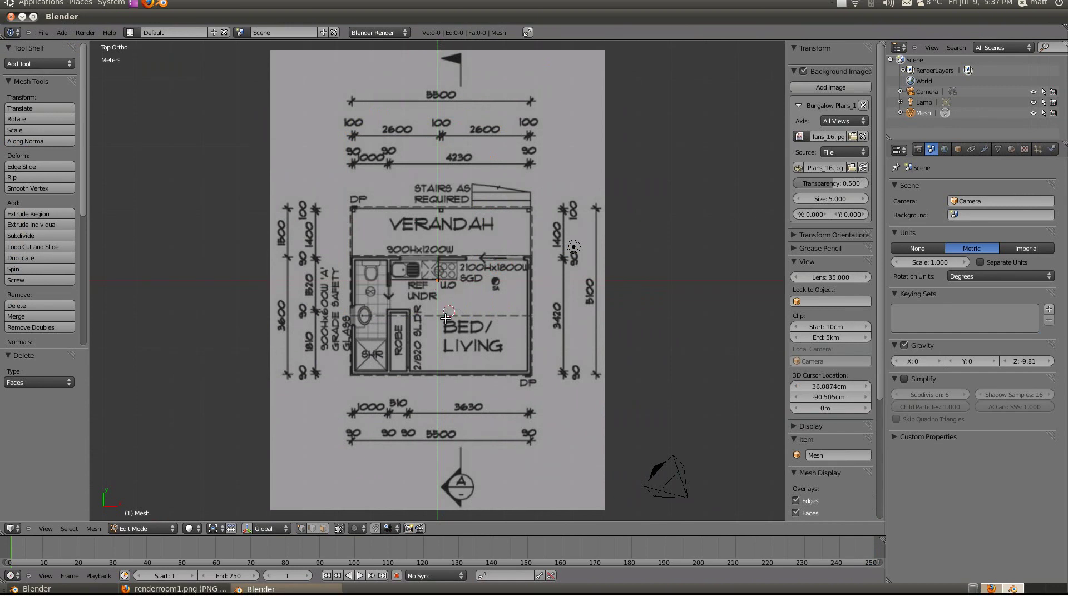
pyautogui.click(443, 320)
pyautogui.click(450, 316)
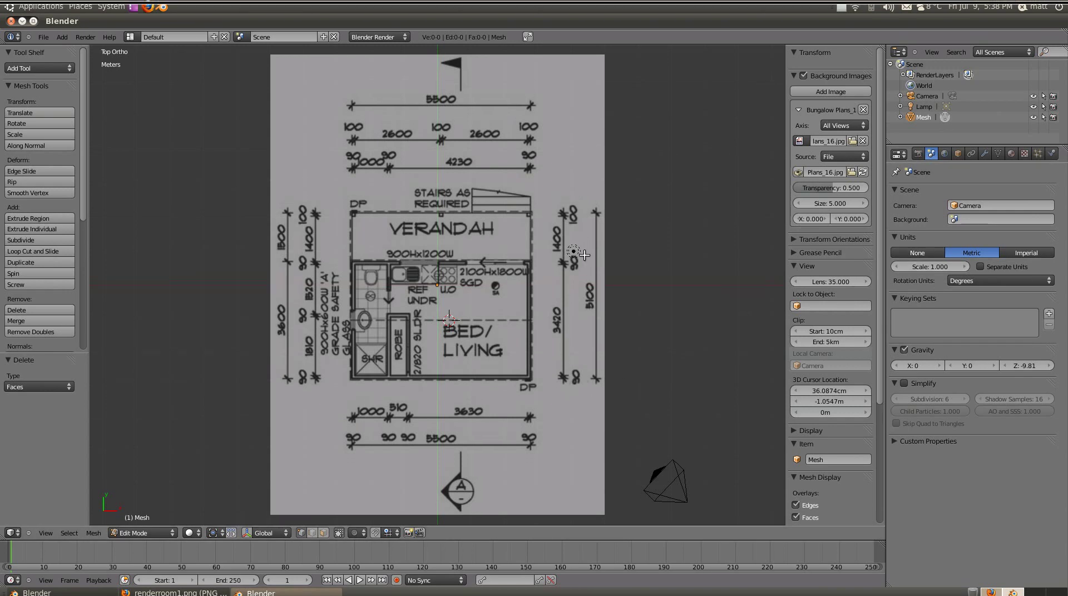
pyautogui.click(531, 374)
pyautogui.hotkey('shift', 'a')
pyautogui.click(526, 369)
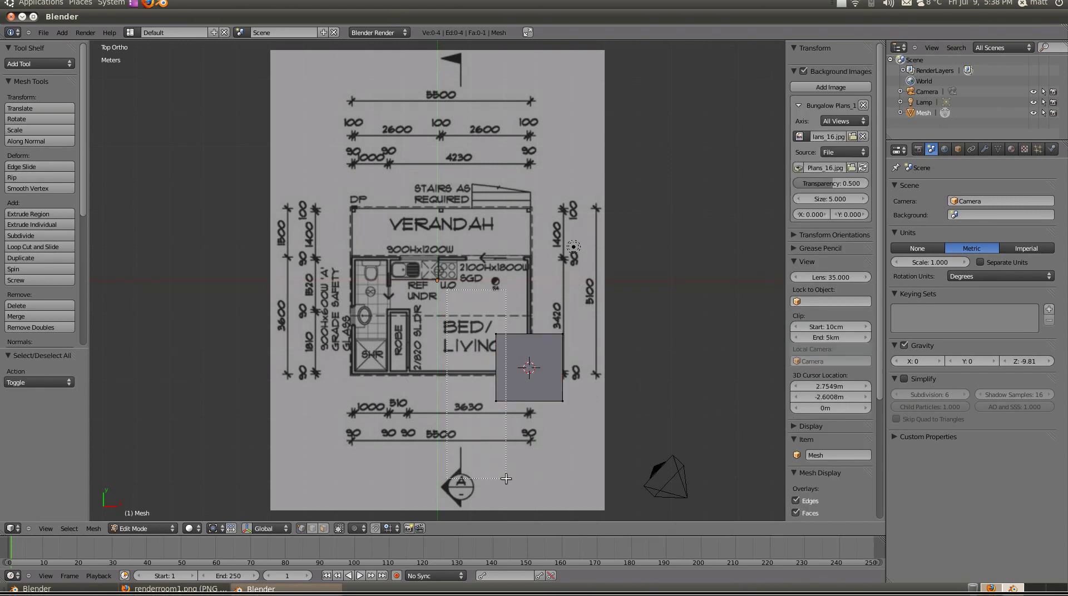
pyautogui.press('x')
pyautogui.click(500, 477)
# Delete the plane's two left vertices and its top vertex, leaving a single vertex.
pyautogui.press('b')
pyautogui.moveTo(559, 326); pyautogui.dragTo(489, 408)
pyautogui.press('x')
pyautogui.click(520, 457)
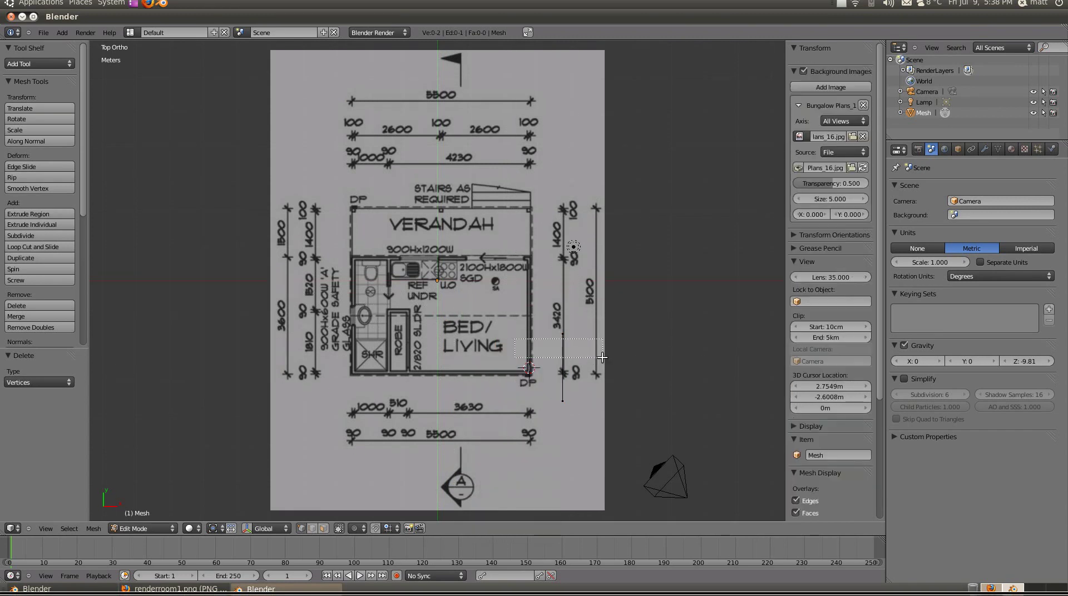
pyautogui.rightClick(589, 310)
pyautogui.press('x')
pyautogui.click(590, 310)
# Move the remaining vertex onto the room's bottom-right corner and centre the view on it.
pyautogui.press('a')
pyautogui.press('g')
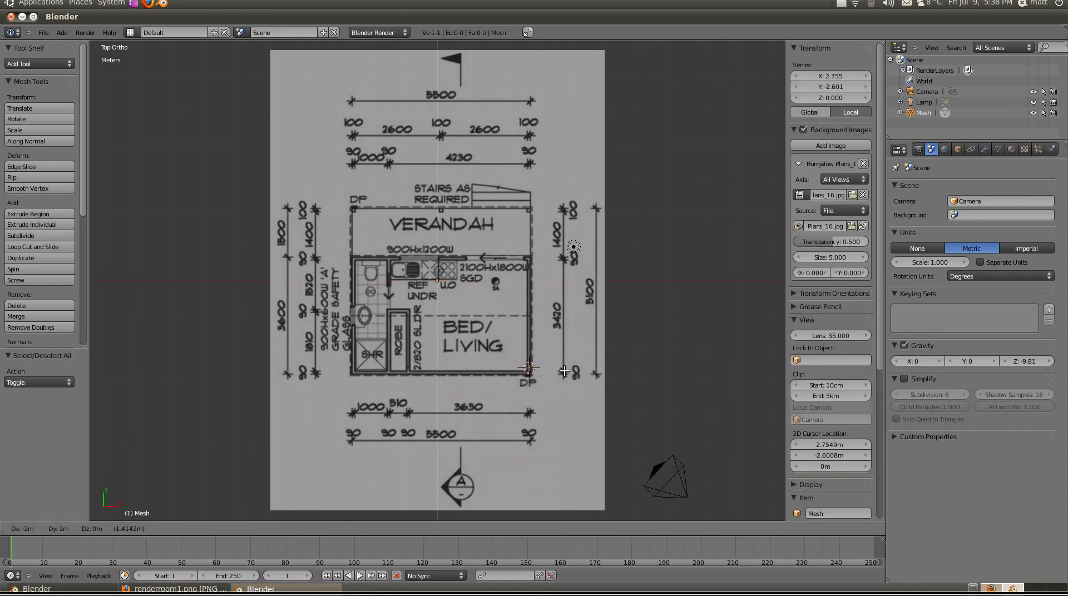
pyautogui.click(557, 365)
pyautogui.press('KP_Decimal')
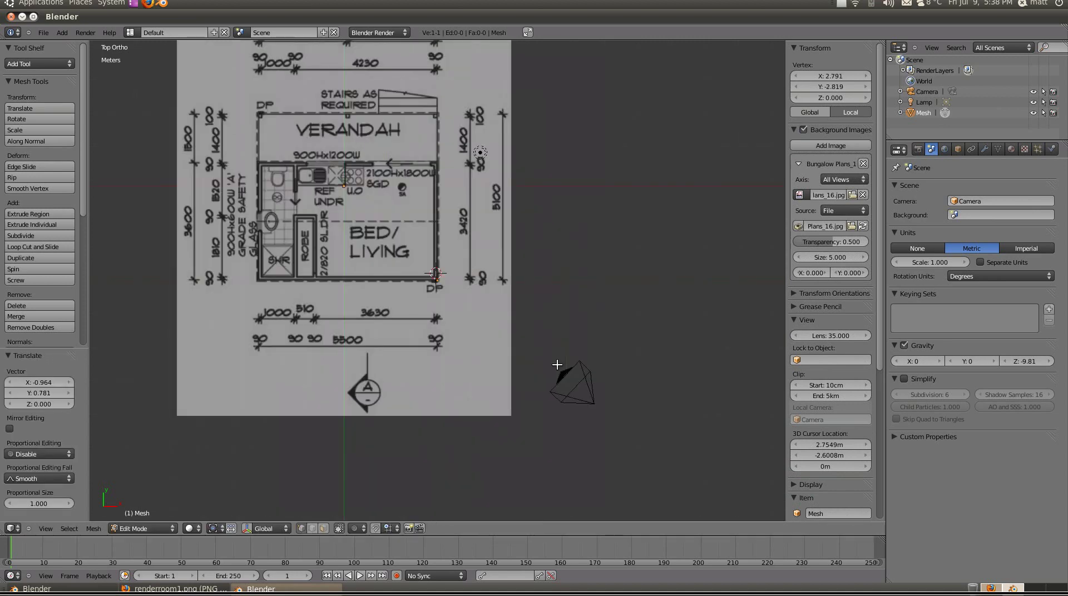
pyautogui.scroll(-5, 470, 287)
pyautogui.scroll(3, 470, 287)
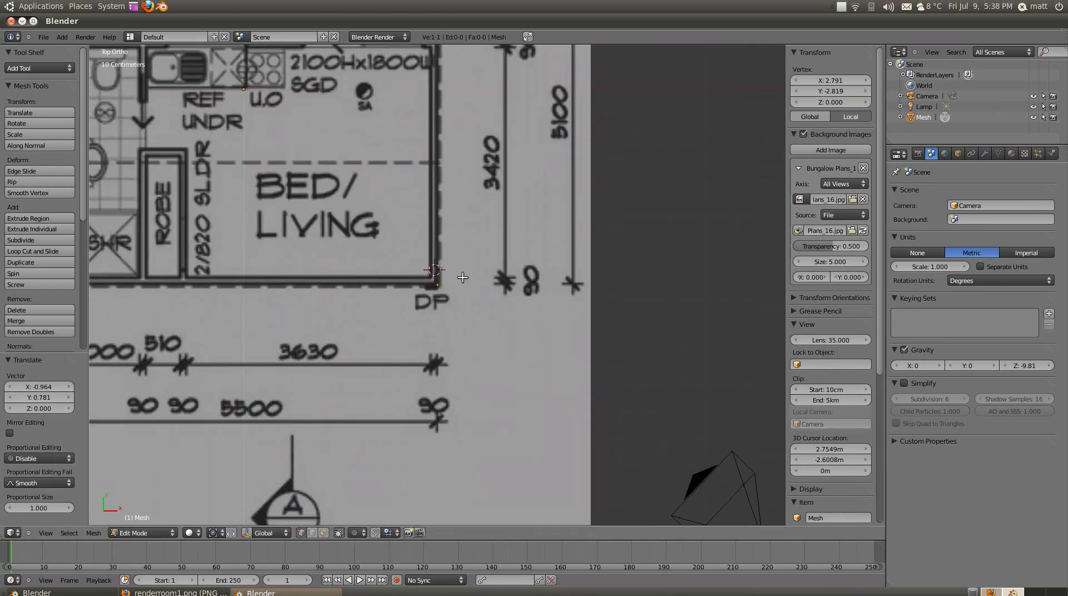
# Extrude the corner vertex 3.42 m along Y up the right wall.
pyautogui.press('e')
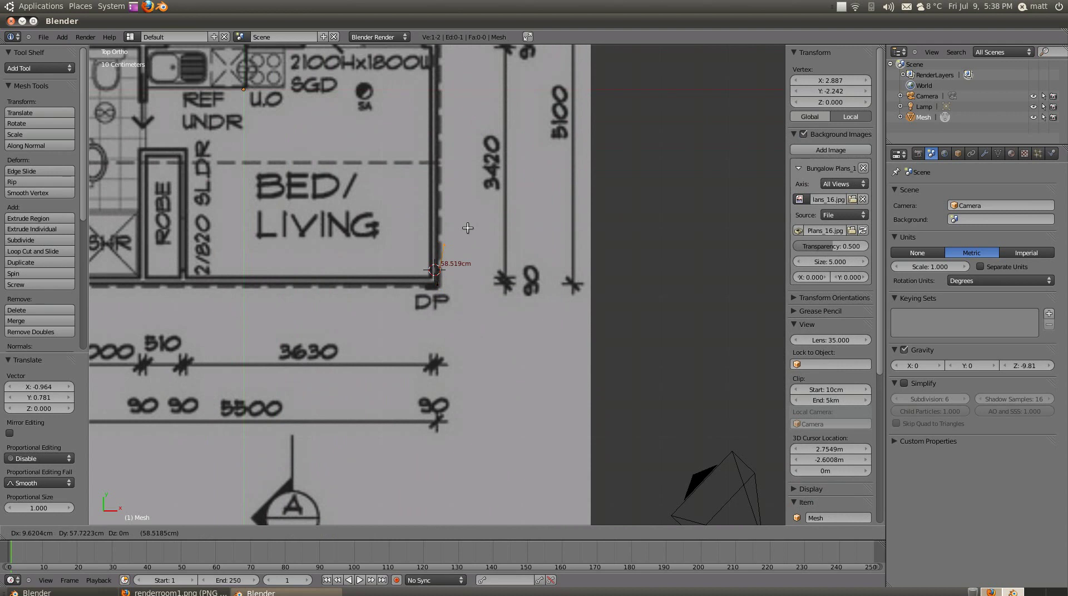
pyautogui.press('y')
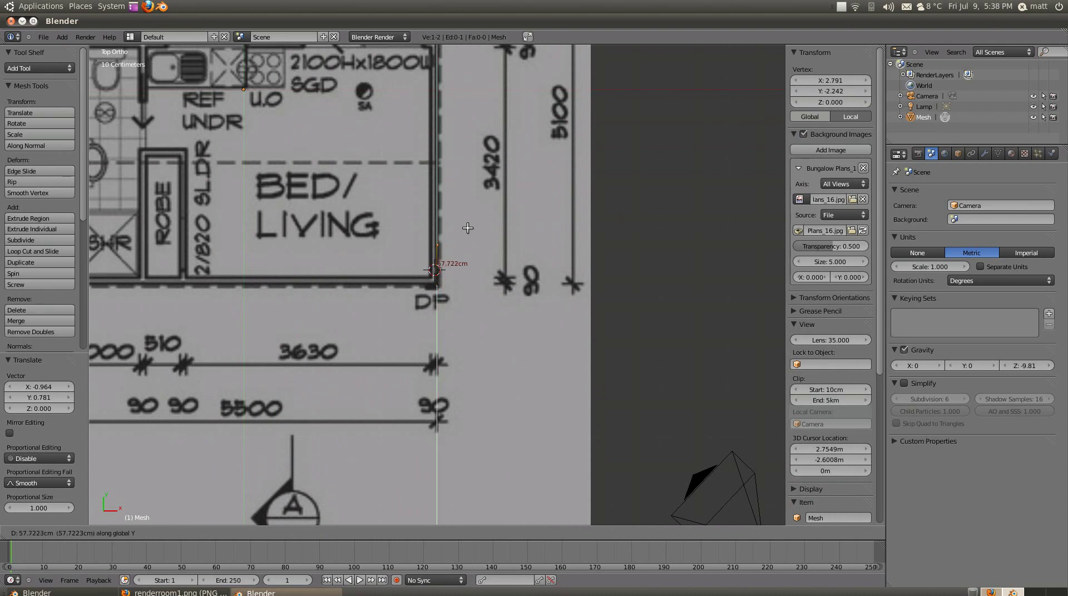
pyautogui.write('3.420')
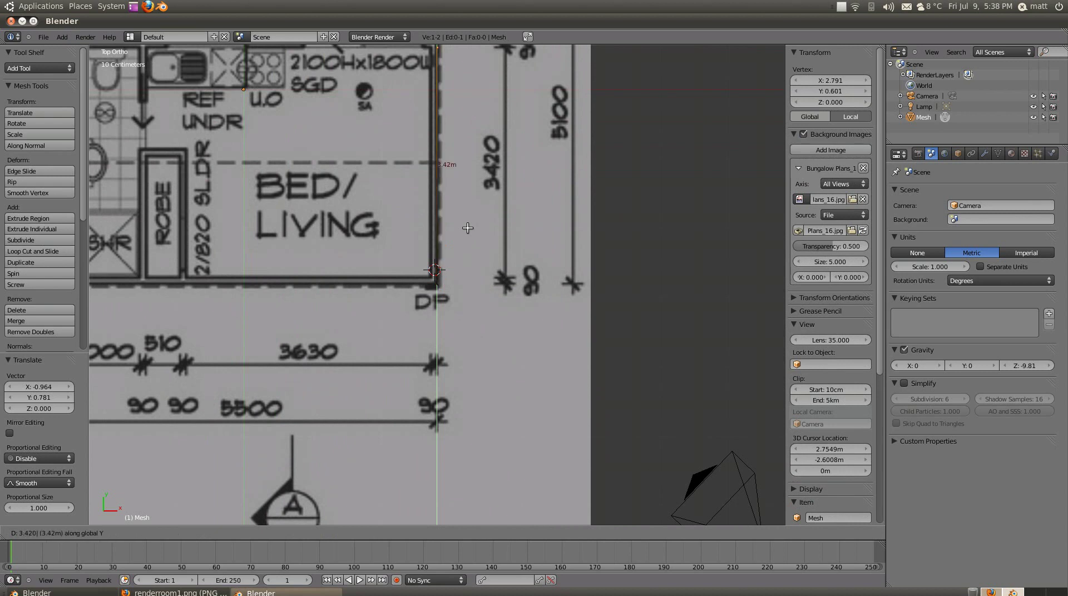
pyautogui.press('Return')
# Undo the wall edge and re-extrude the corner vertex along Y up the right wall.
pyautogui.scroll(-3, 434, 201)
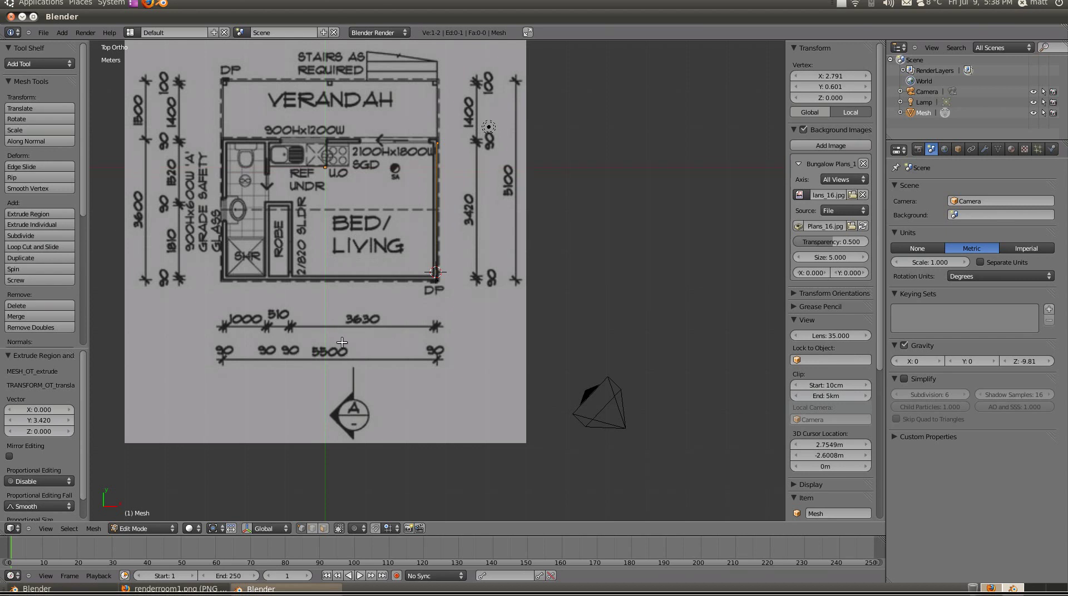
pyautogui.hotkey('ctrl', 'z')
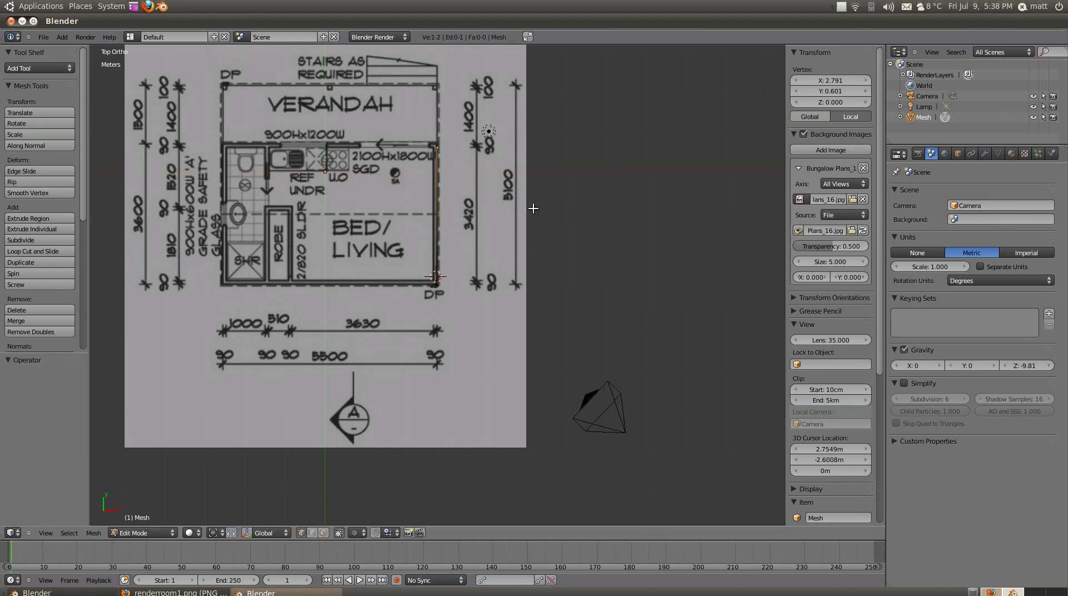
pyautogui.scroll(3, 512, 211)
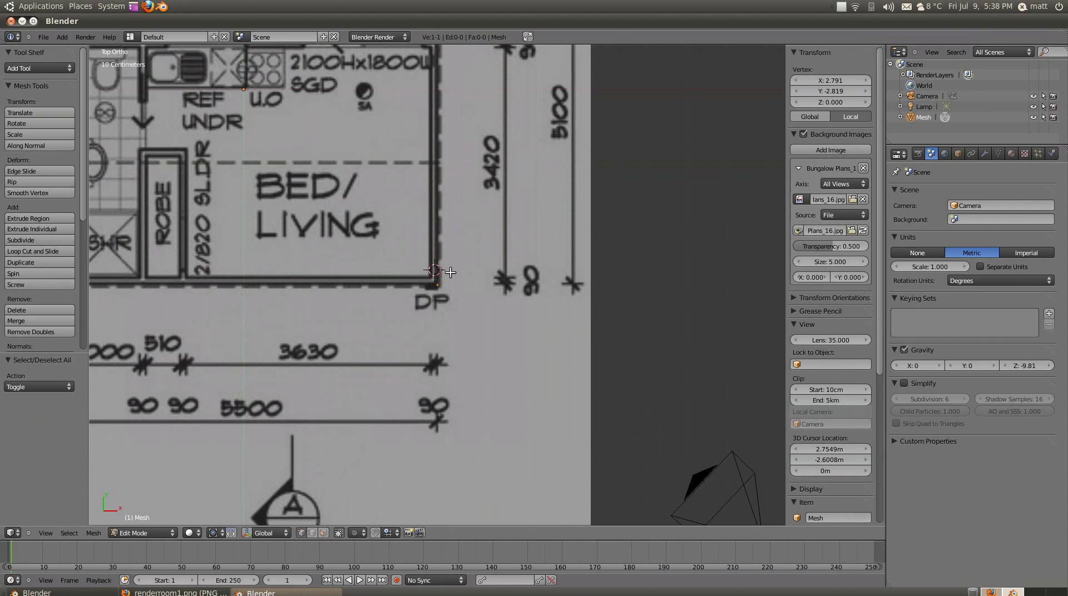
pyautogui.press('e')
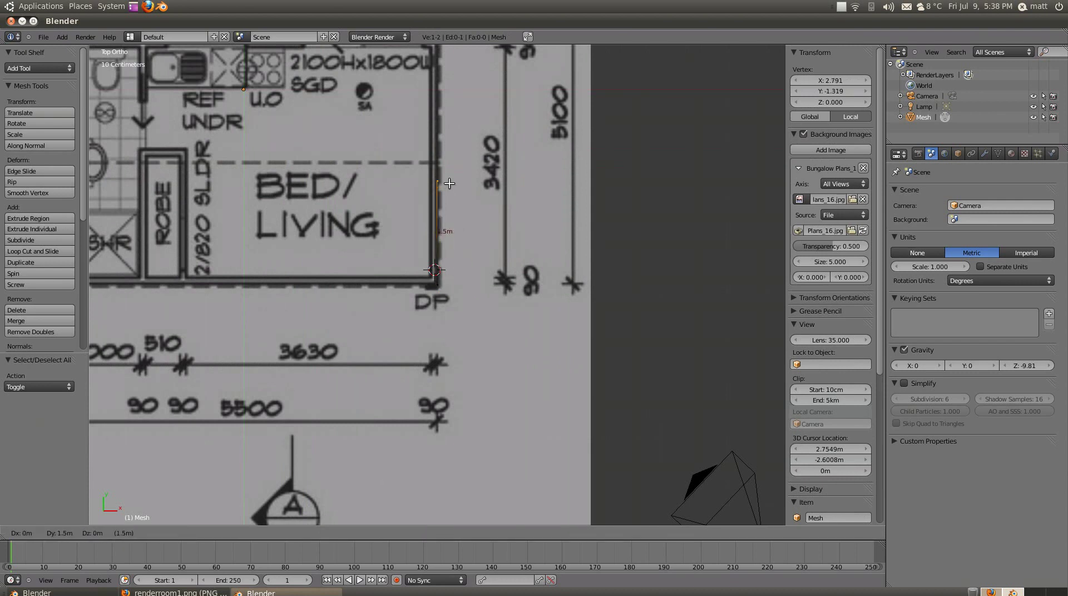
pyautogui.press('y')
pyautogui.click(449, 183)
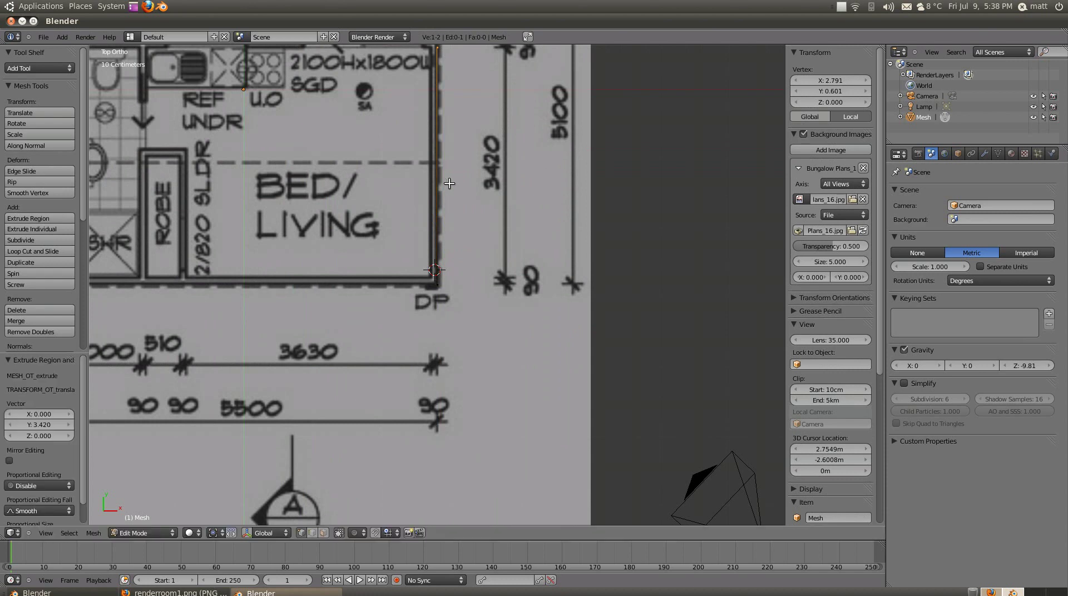
# Select the right-wall edge and extrude it -5.5 along X toward the room's left.
pyautogui.scroll(-5, 456, 189)
pyautogui.press('a')
pyautogui.press('a')
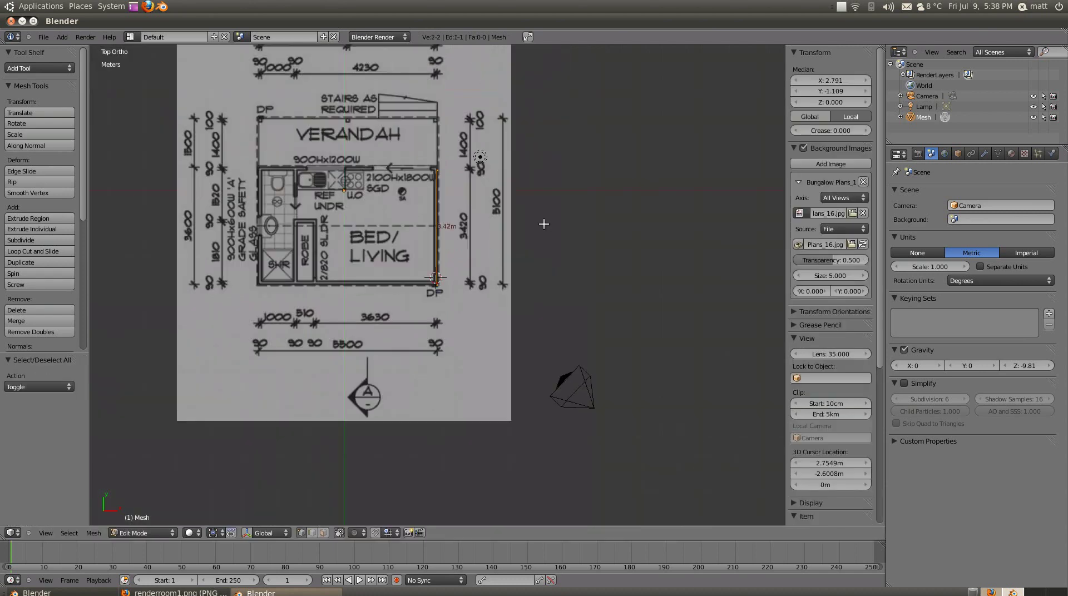
pyautogui.press('e')
pyautogui.press('x')
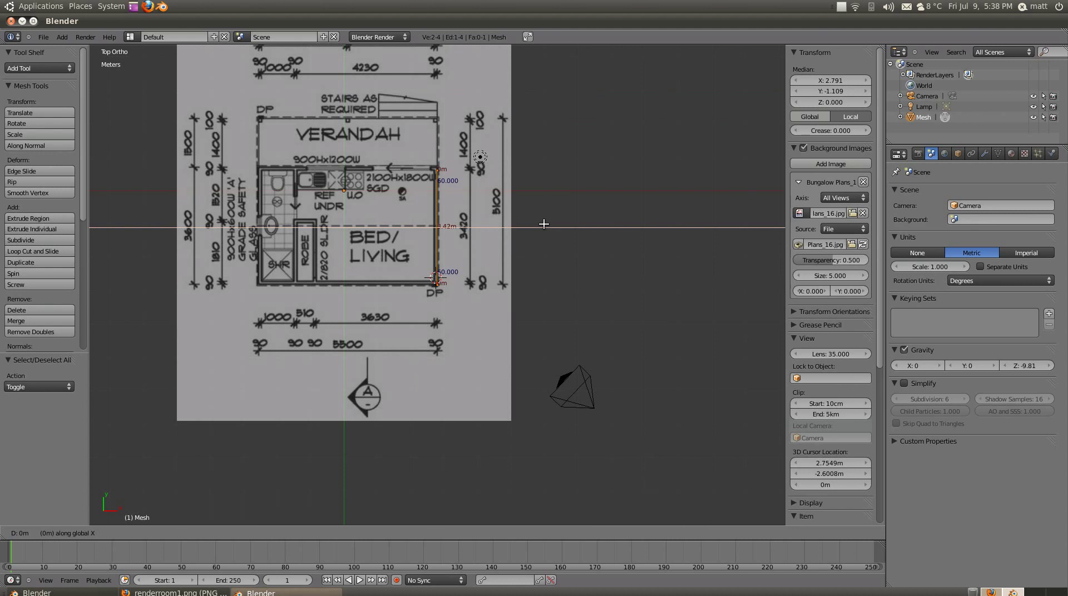
pyautogui.write('0-5.5')
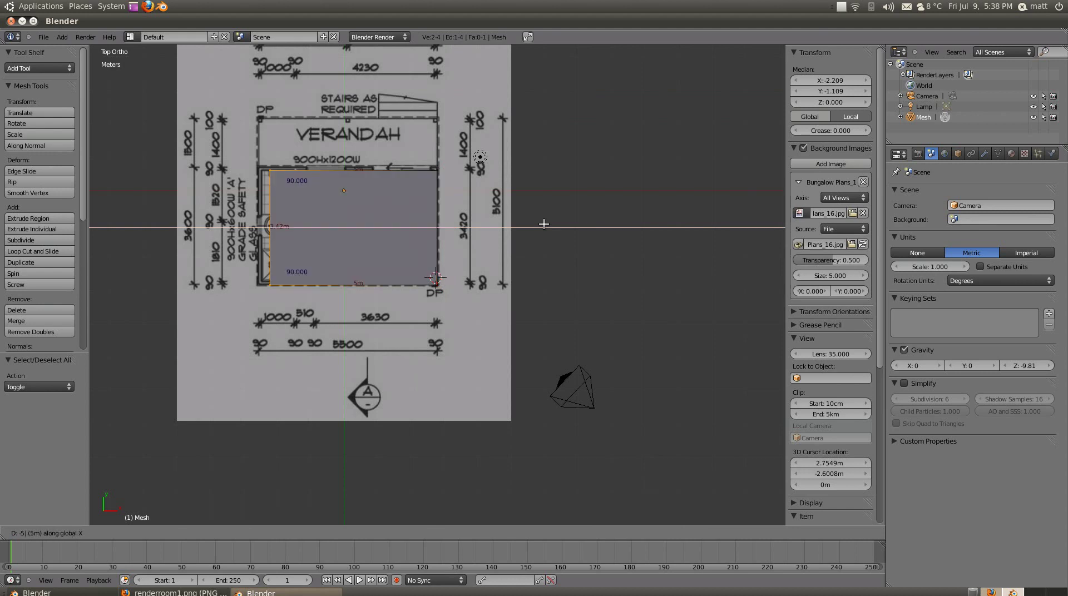
# Confirm the 5.5 m extrusion, select the face, and zoom to show its 18.81 m² area and edge measurements.
pyautogui.press('Return')
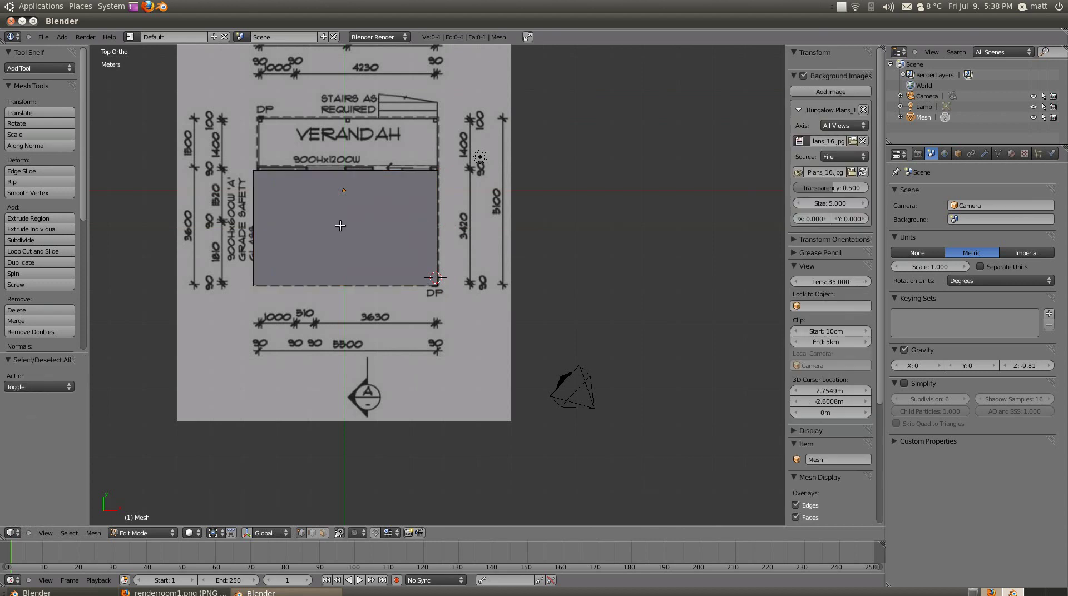
pyautogui.press('a')
pyautogui.scroll(2, 353, 233)
pyautogui.keyDown('shift'); pyautogui.scroll(1, 353, 231); pyautogui.keyUp('shift')
pyautogui.keyDown('ctrl'); pyautogui.scroll(1, 352, 231); pyautogui.keyUp('ctrl')
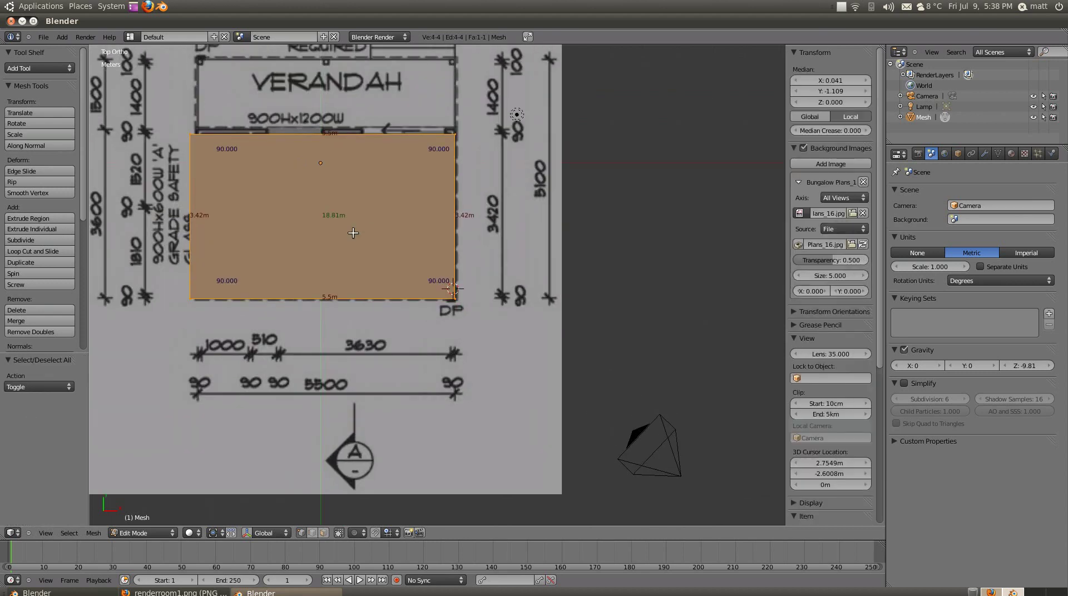